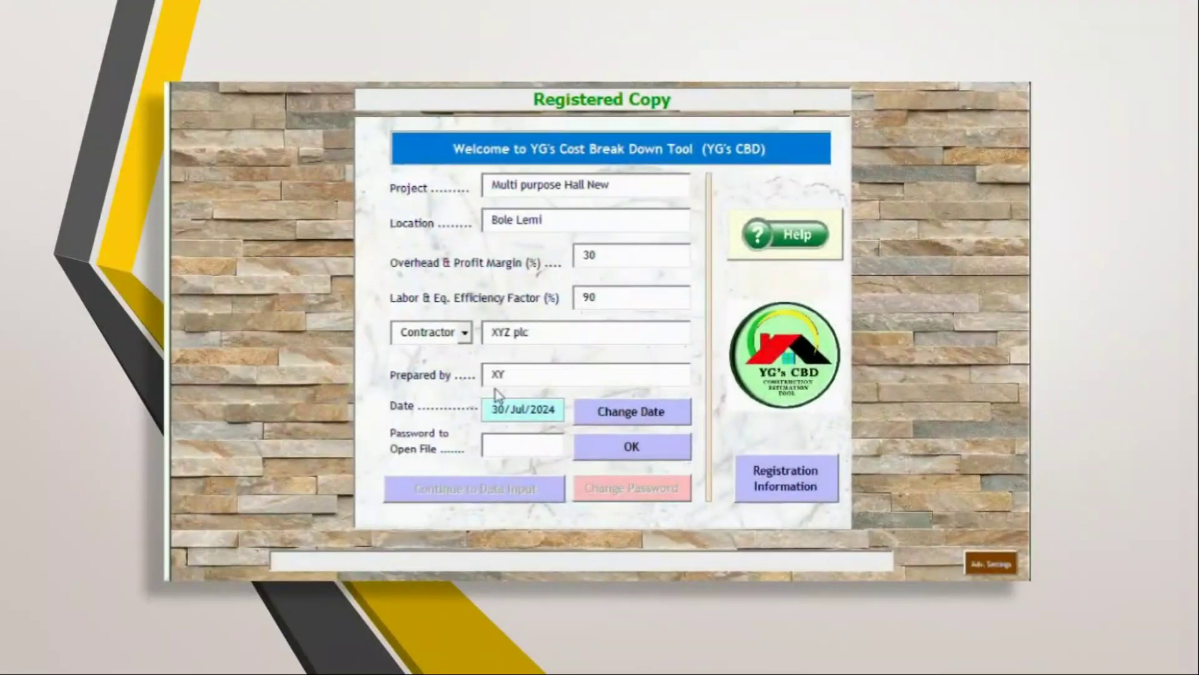
# - Unlock the project with its file password and continue to the Basic Price Assumptions sheet
pyautogui.click(506, 443)
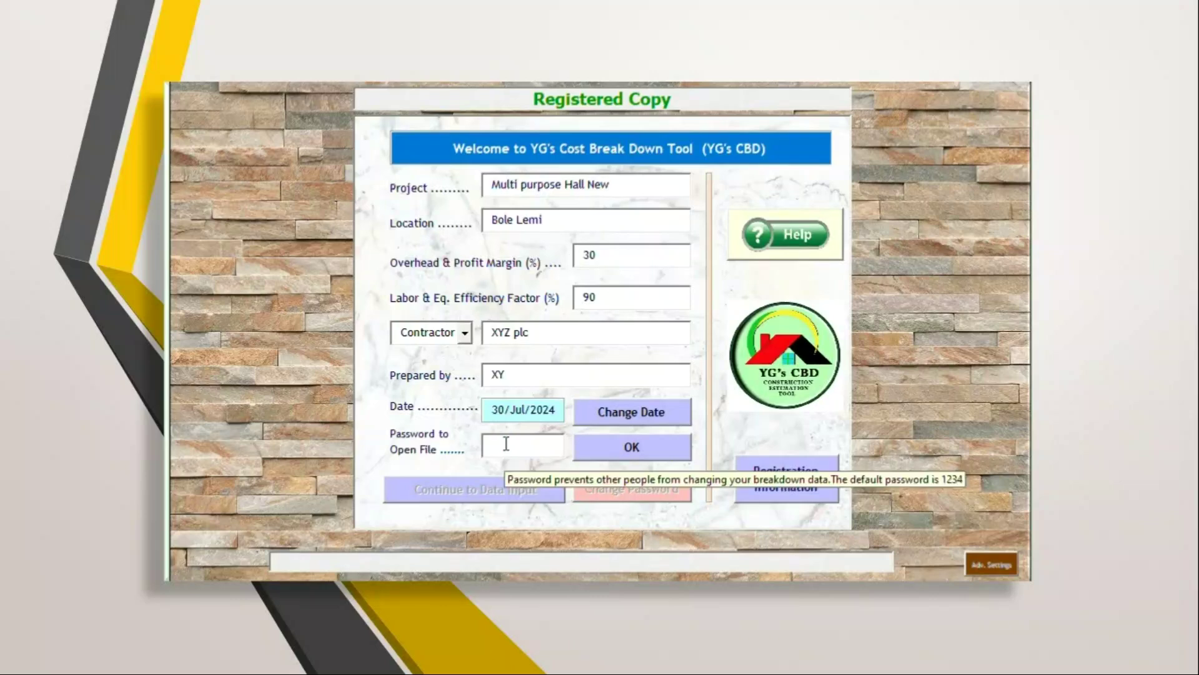
pyautogui.write('1234')
pyautogui.click(626, 440)
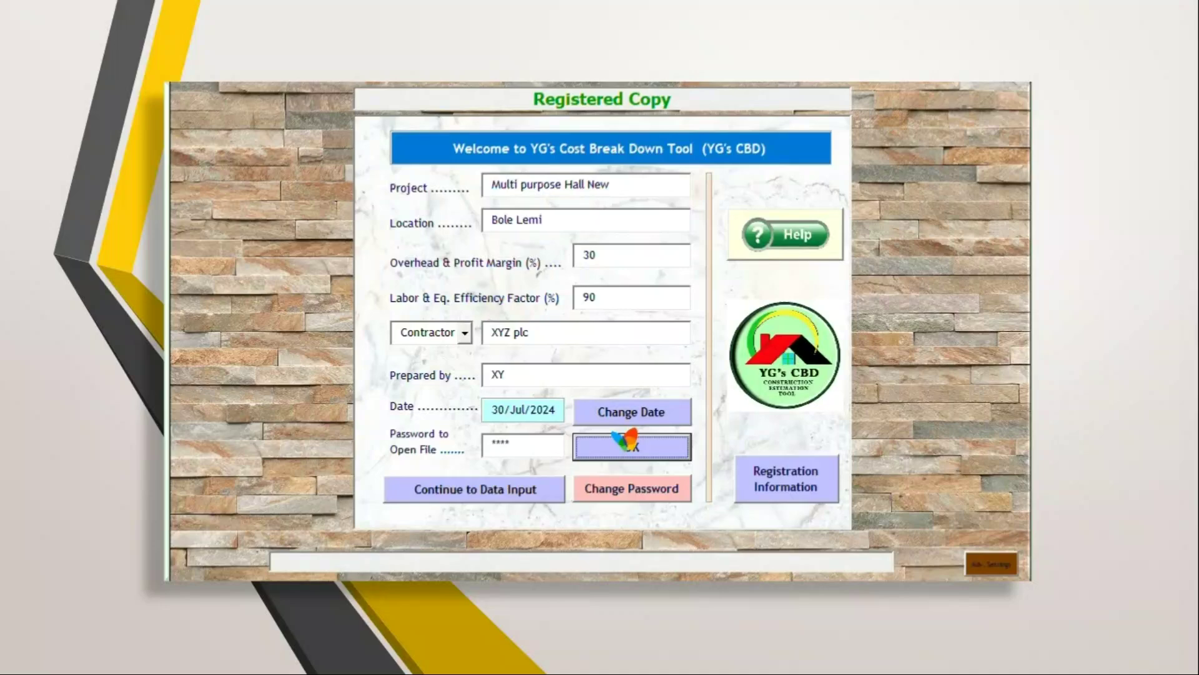
pyautogui.click(514, 491)
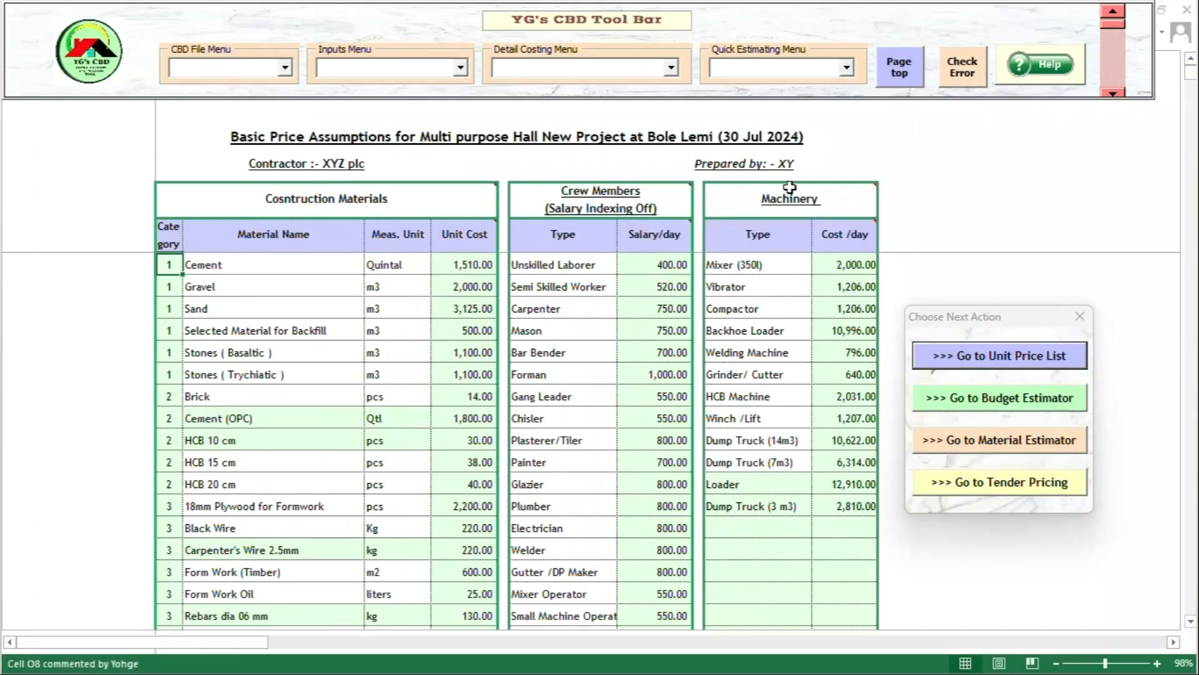
# - Jump to the last line of the Construction Materials list
pyautogui.moveTo(790, 187)
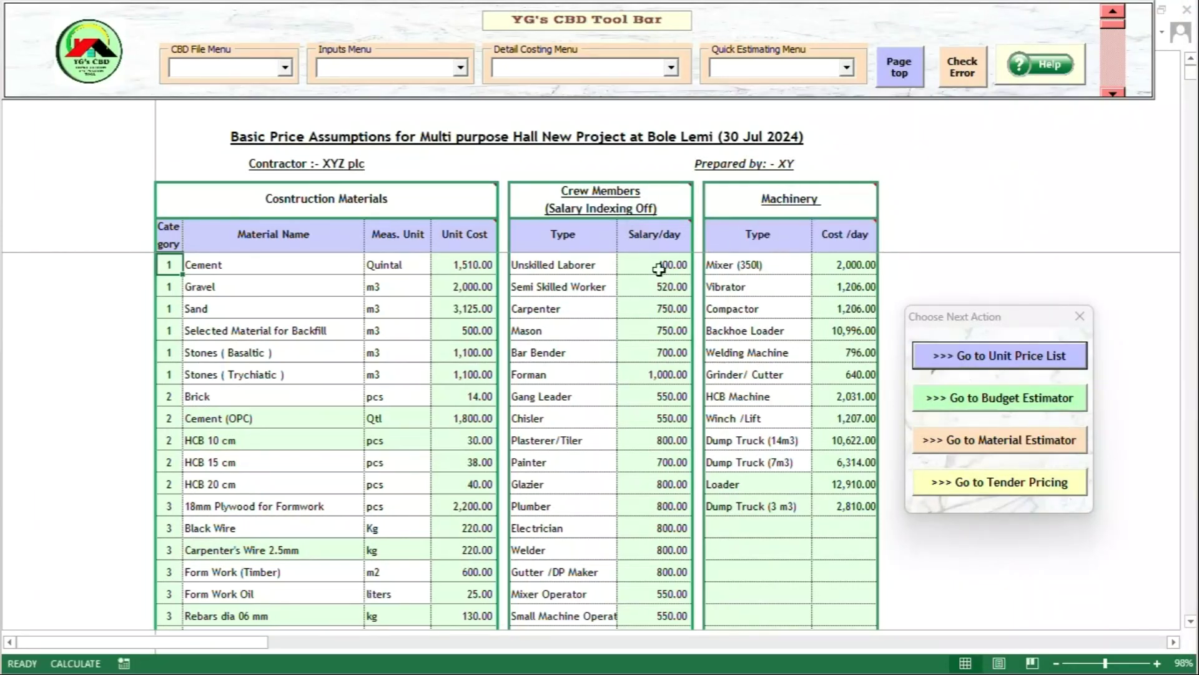
pyautogui.doubleClick(252, 375)
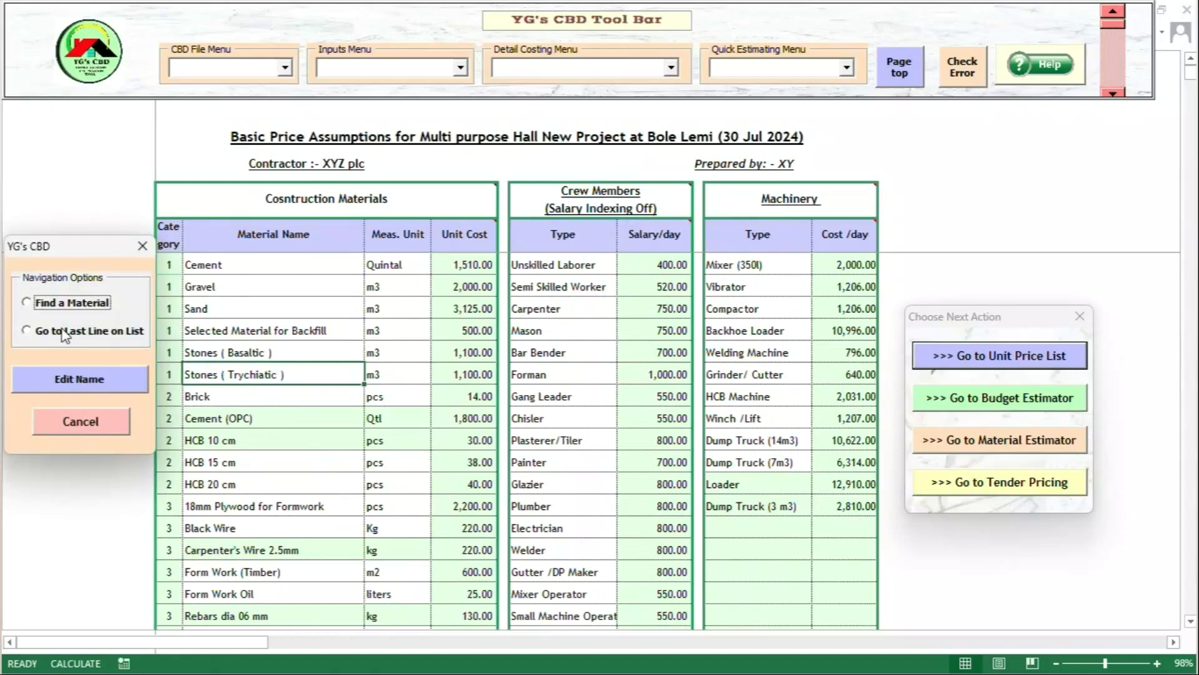
pyautogui.click(27, 333)
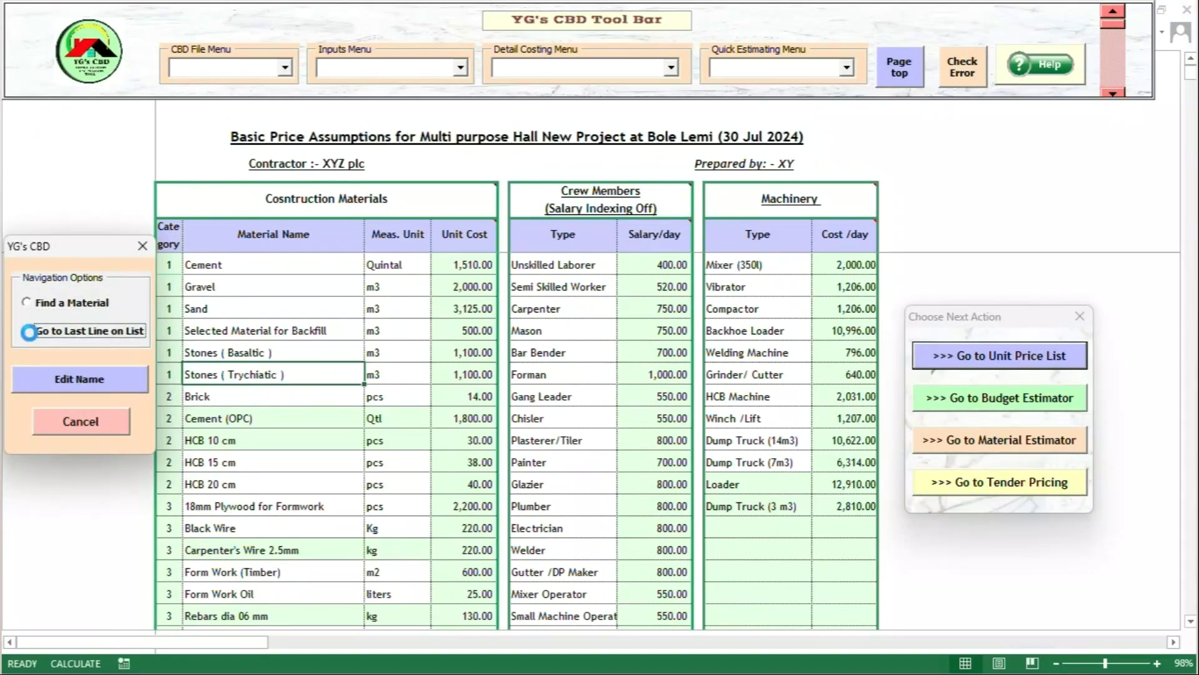
pyautogui.click(28, 332)
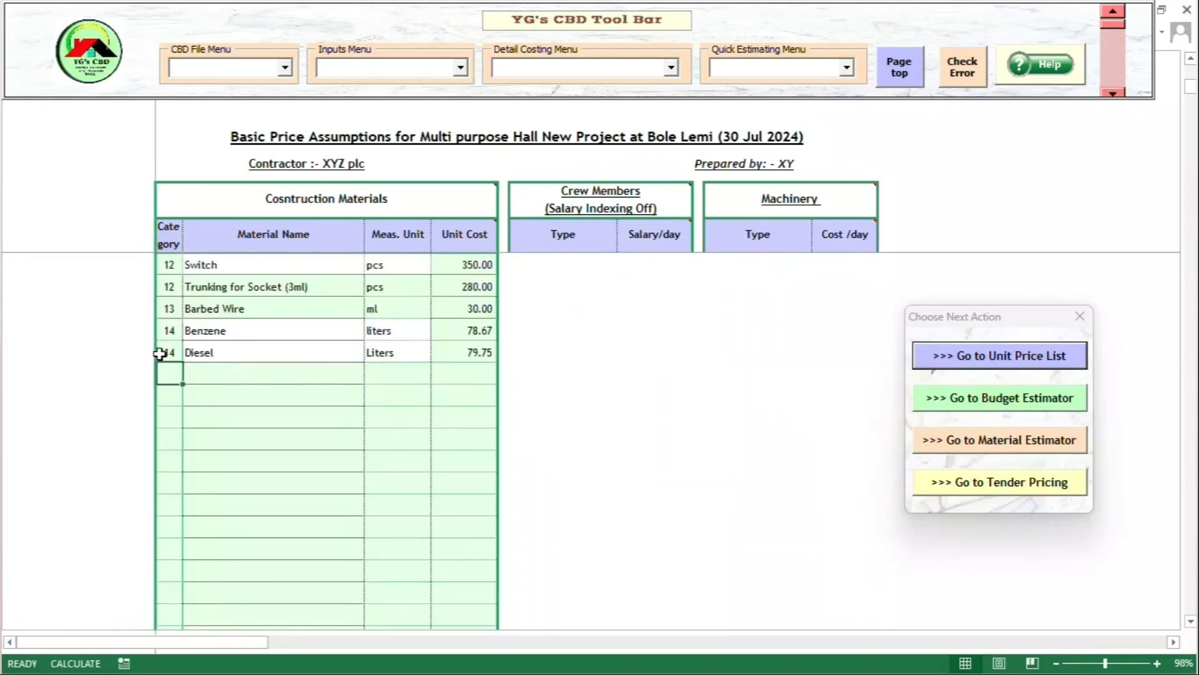
# - Add a category 1 row 'Abc Concrete Admixture' in litres at 350 unit cost
pyautogui.write('1')
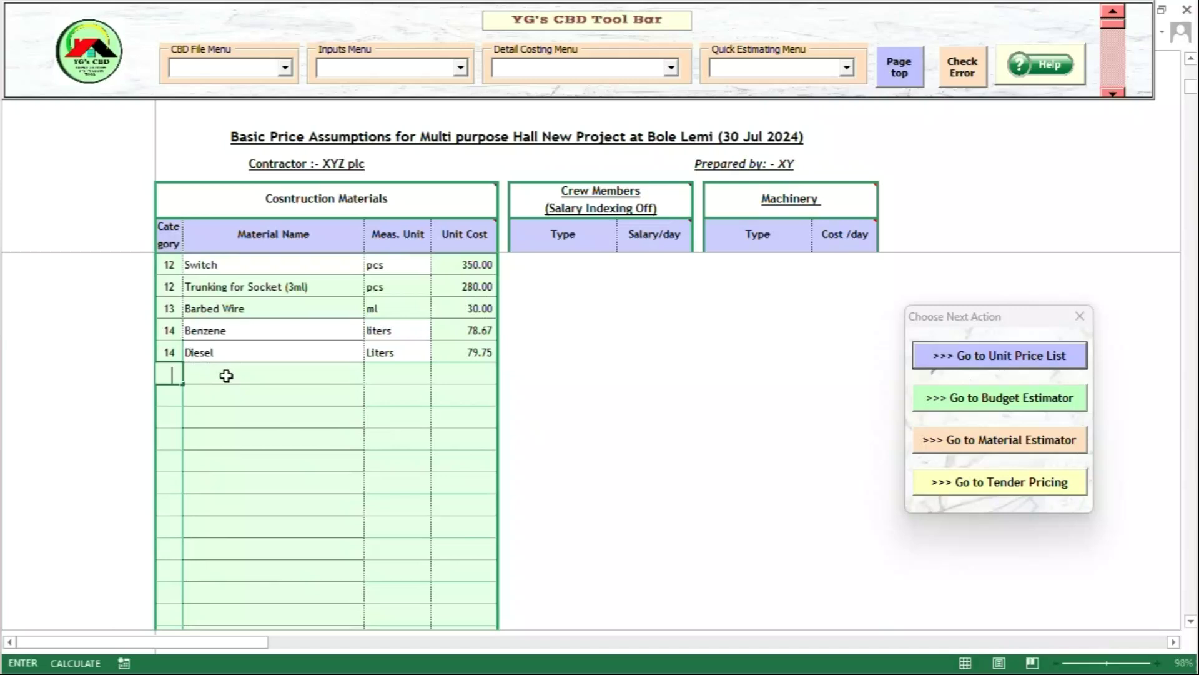
pyautogui.click(226, 375)
pyautogui.write('Ab')
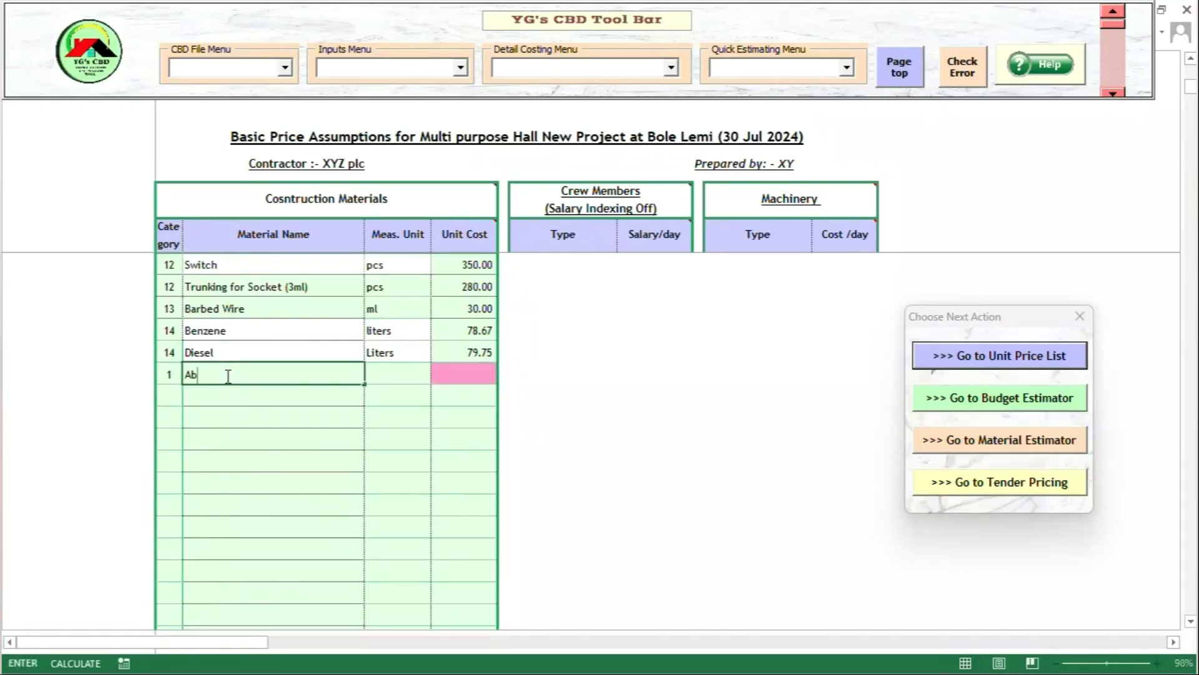
pyautogui.write('c Concrete Admixture')
pyautogui.click(394, 371)
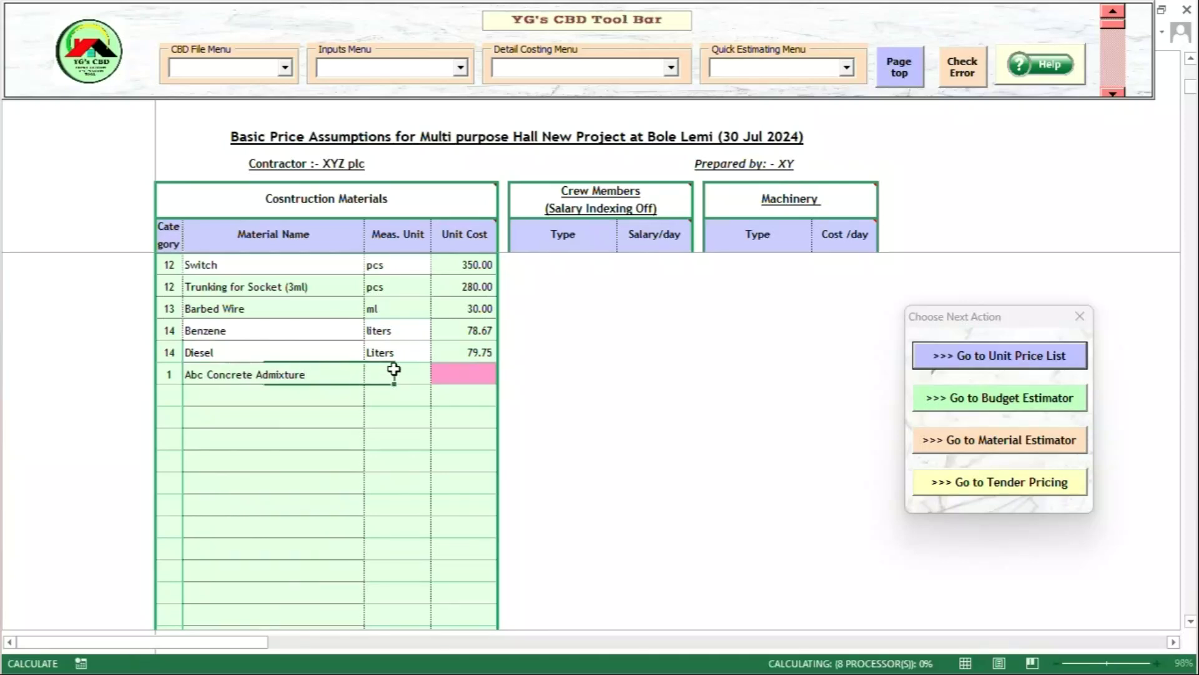
pyautogui.write('litres')
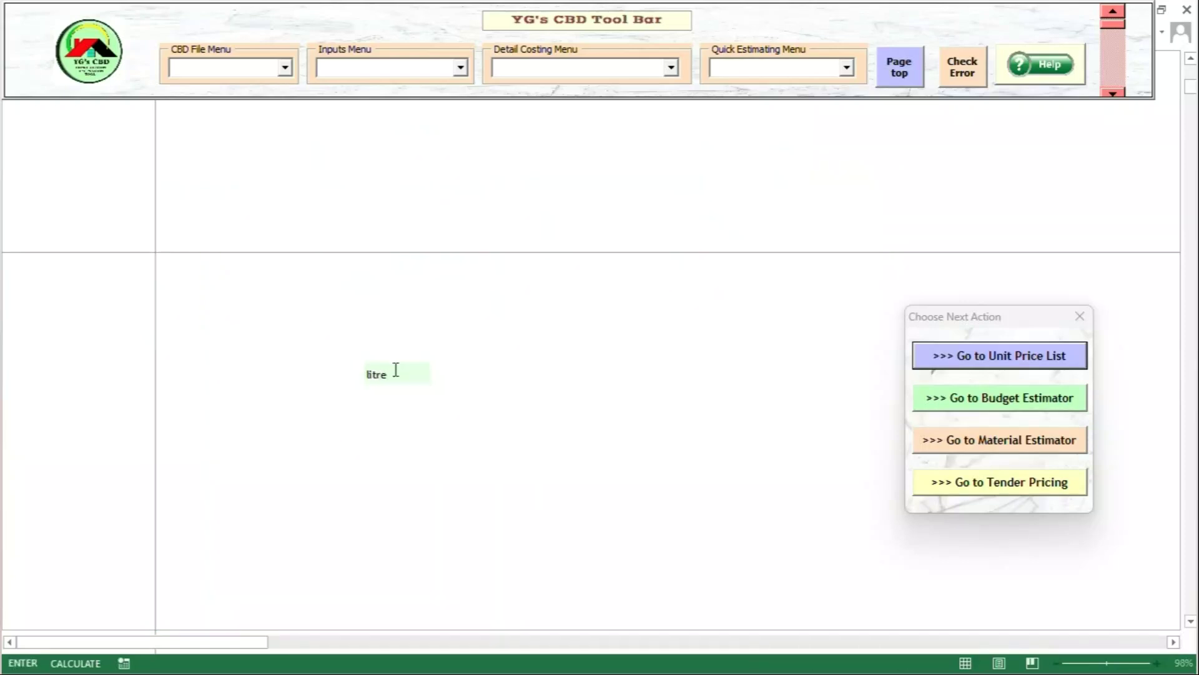
pyautogui.click(476, 370)
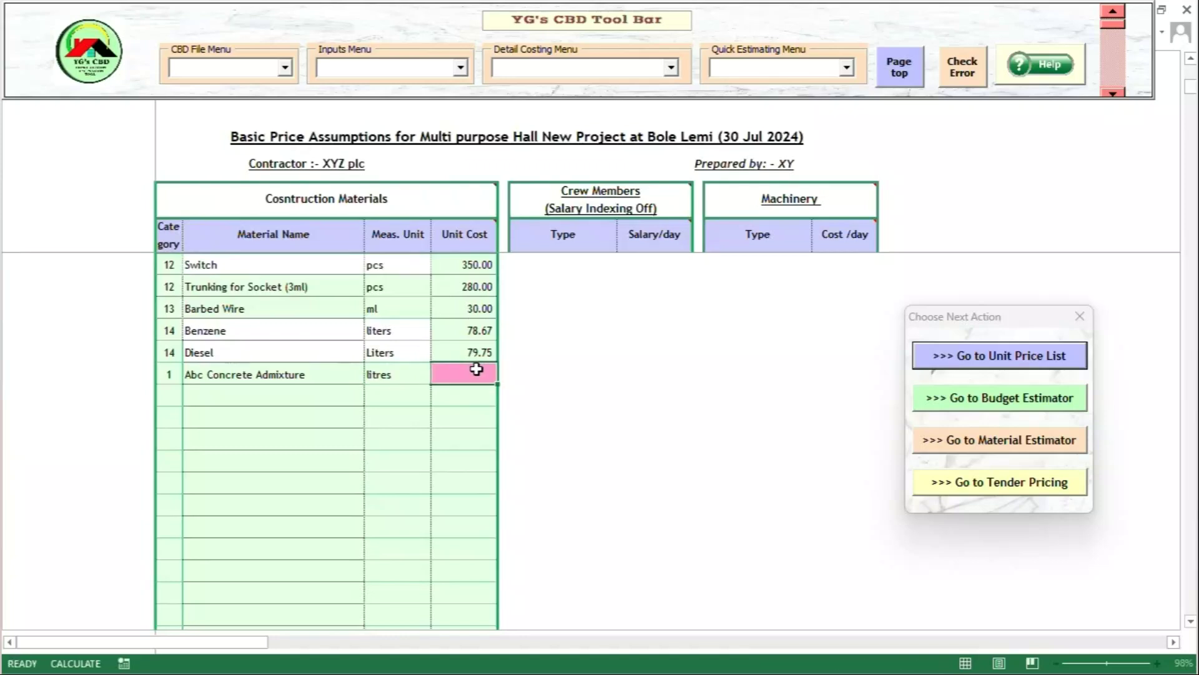
pyautogui.write('350')
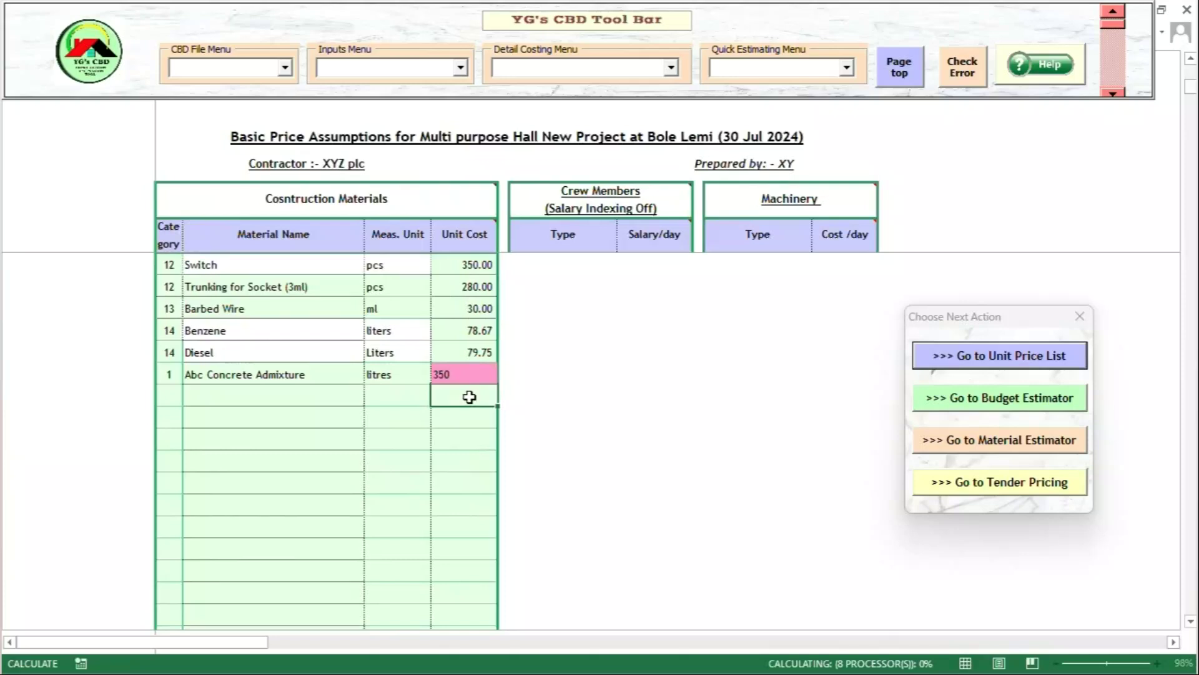
pyautogui.click(469, 397)
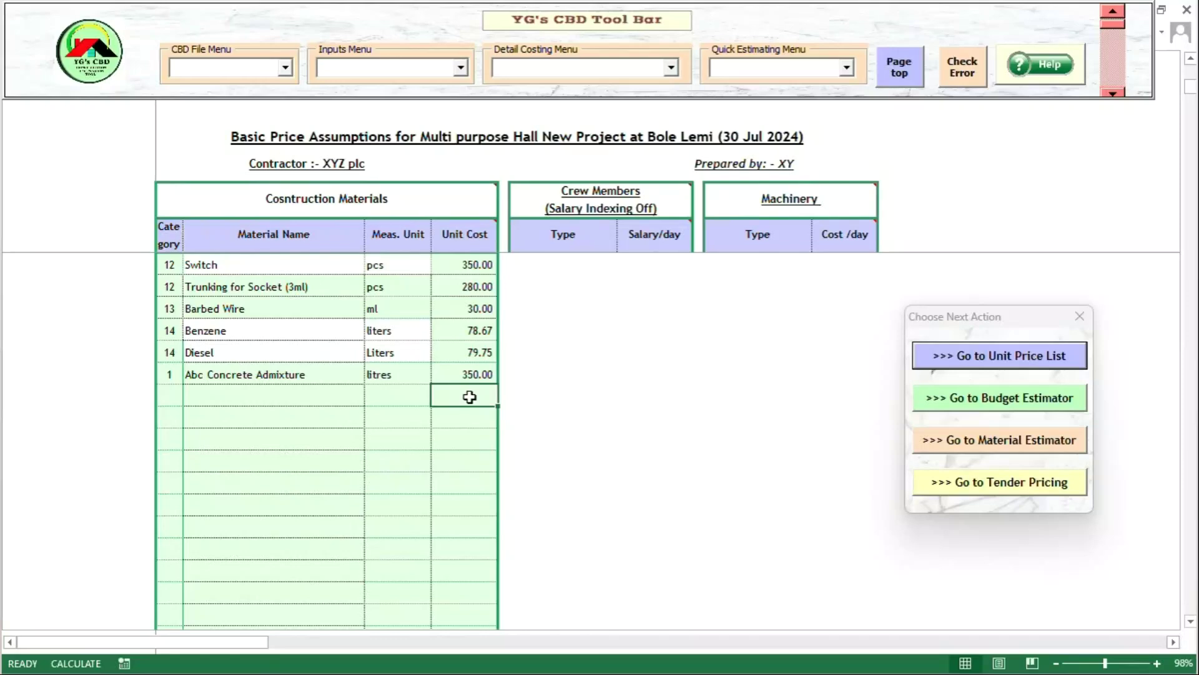
# - From the Unit Price List's Concrete Works section, open the C-30 Concrete cost breakdown
pyautogui.click(953, 352)
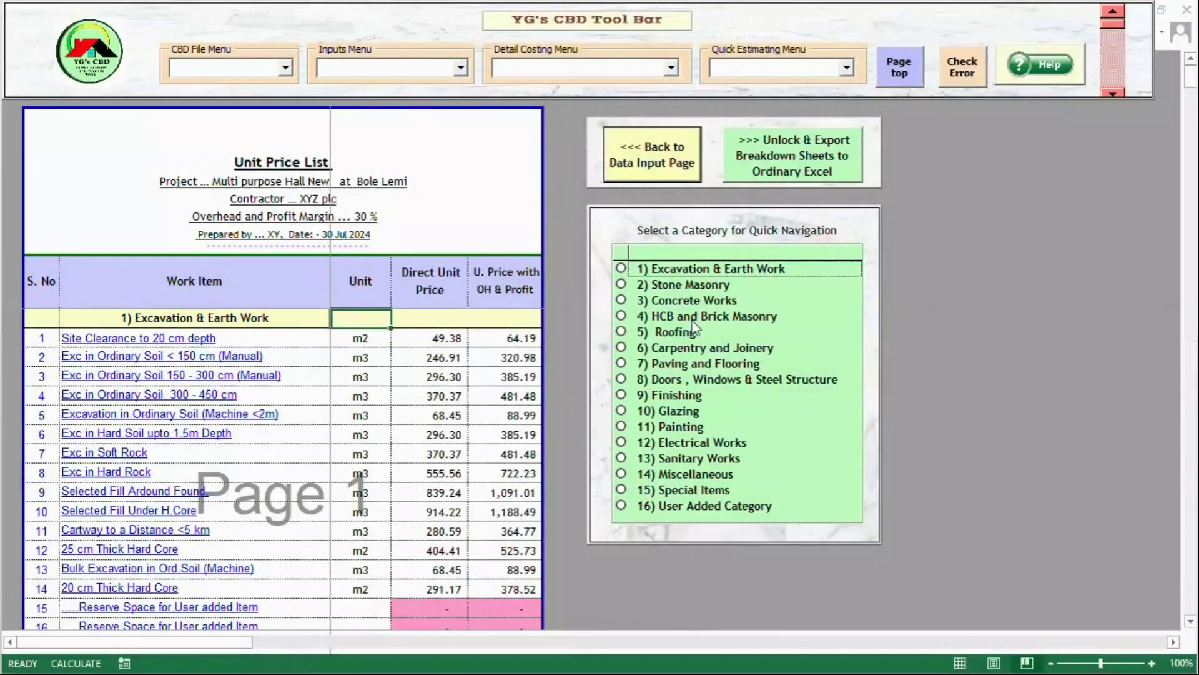
pyautogui.click(662, 305)
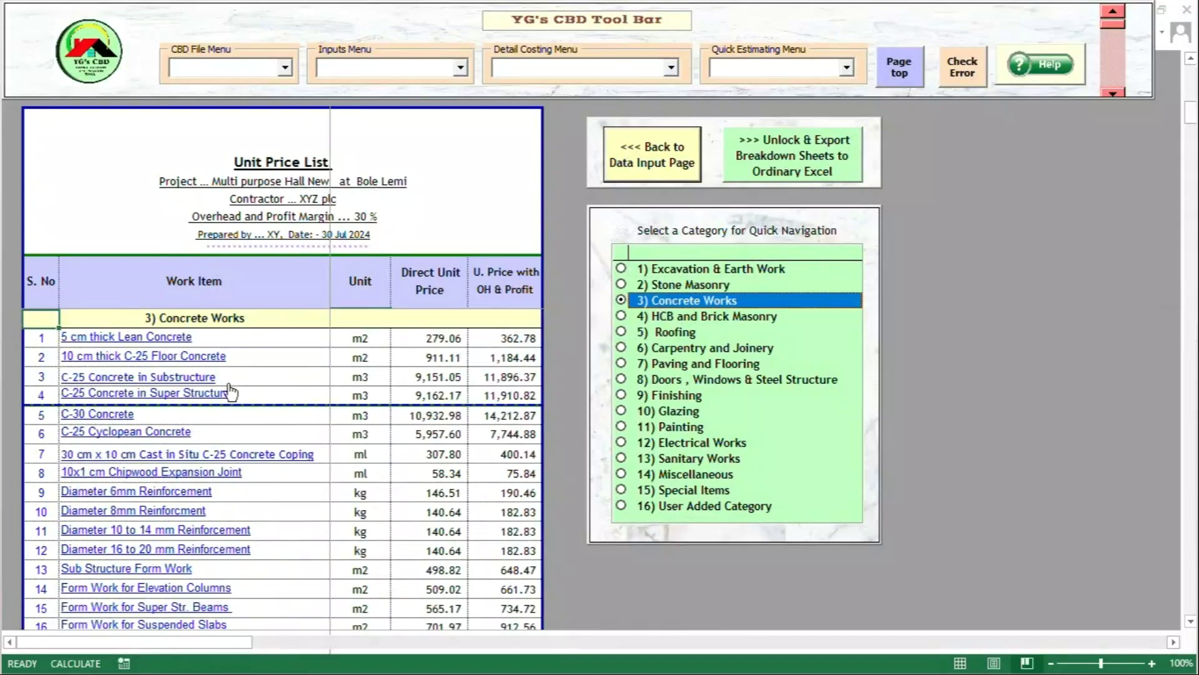
pyautogui.click(125, 418)
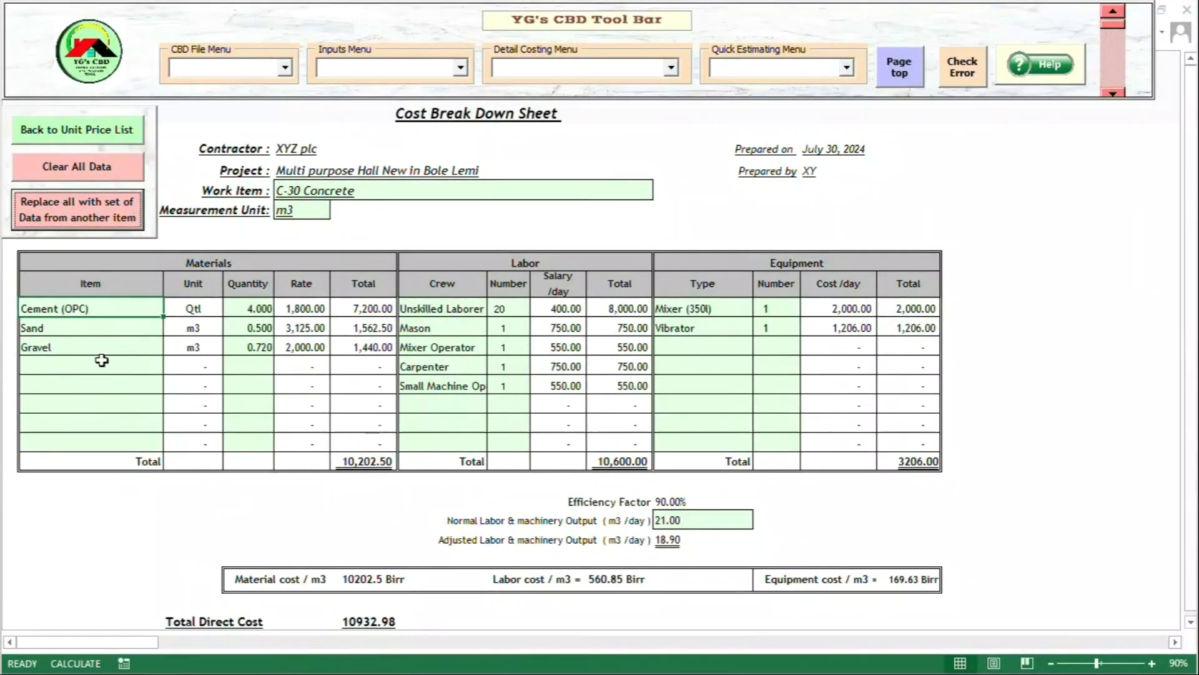
# - Insert Abc Concrete Admixture from Cat.1 Basic Materials into the empty row below Gravel
pyautogui.doubleClick(103, 363)
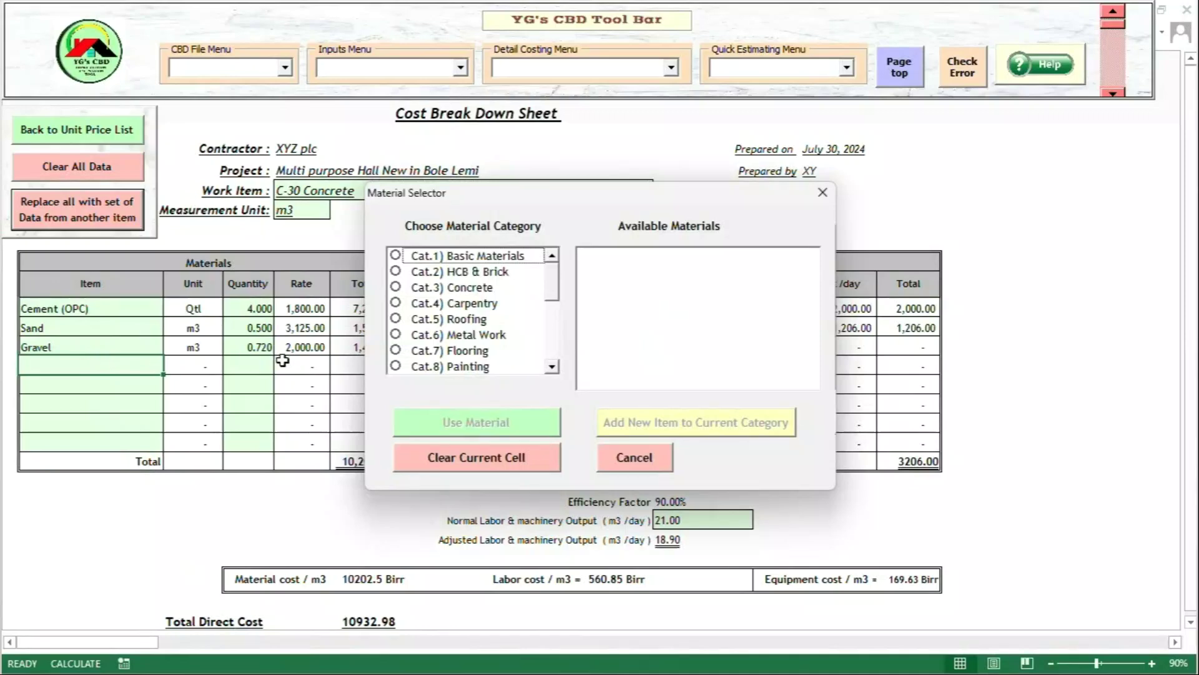
pyautogui.click(426, 261)
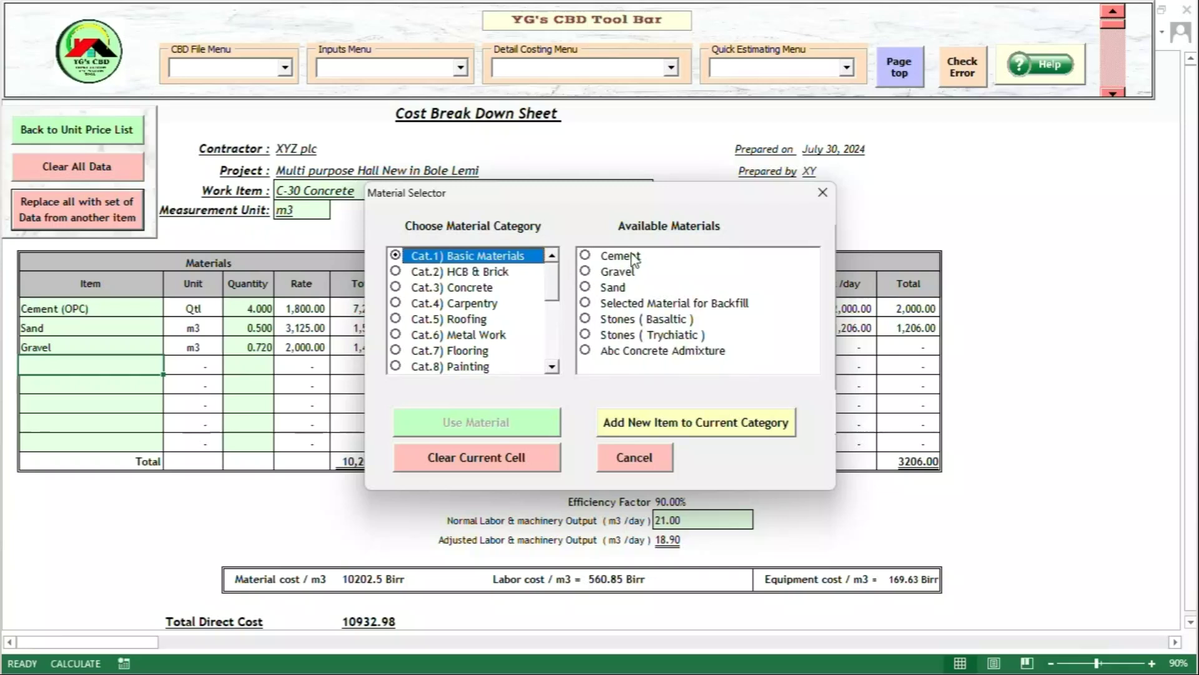
pyautogui.click(643, 356)
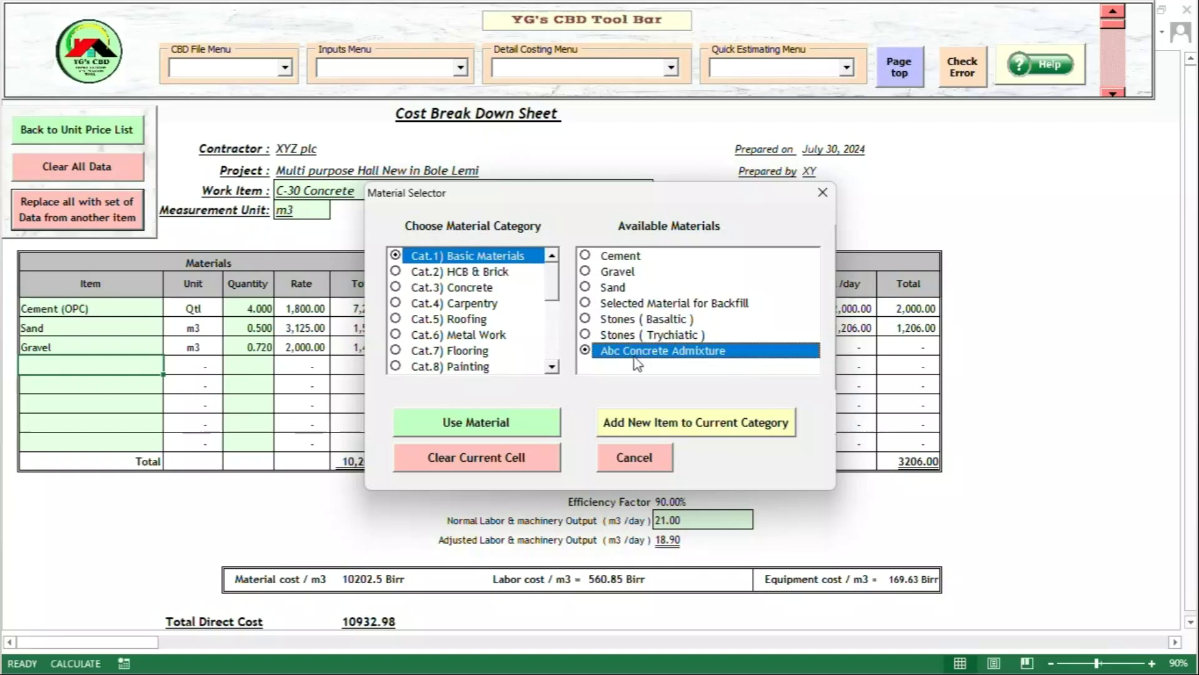
pyautogui.click(511, 427)
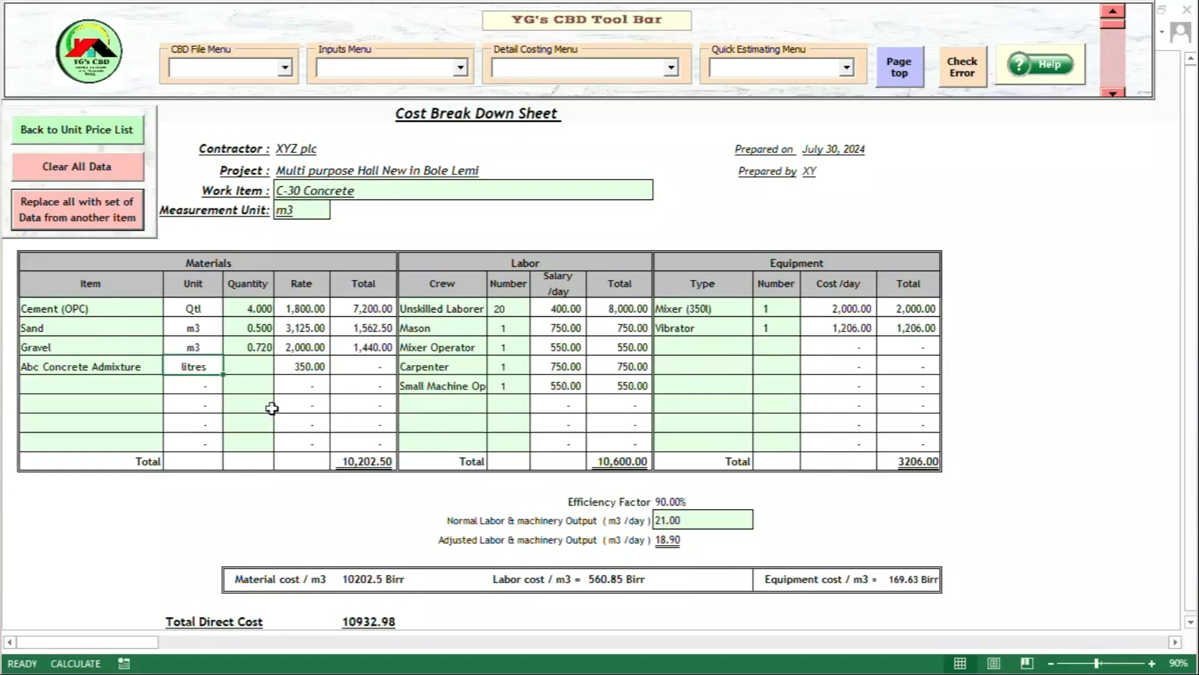
# - Enter 3.5 litres of admixture, lifting the C-30 total unit cost to 15805.37 Birr/m3
pyautogui.click(253, 368)
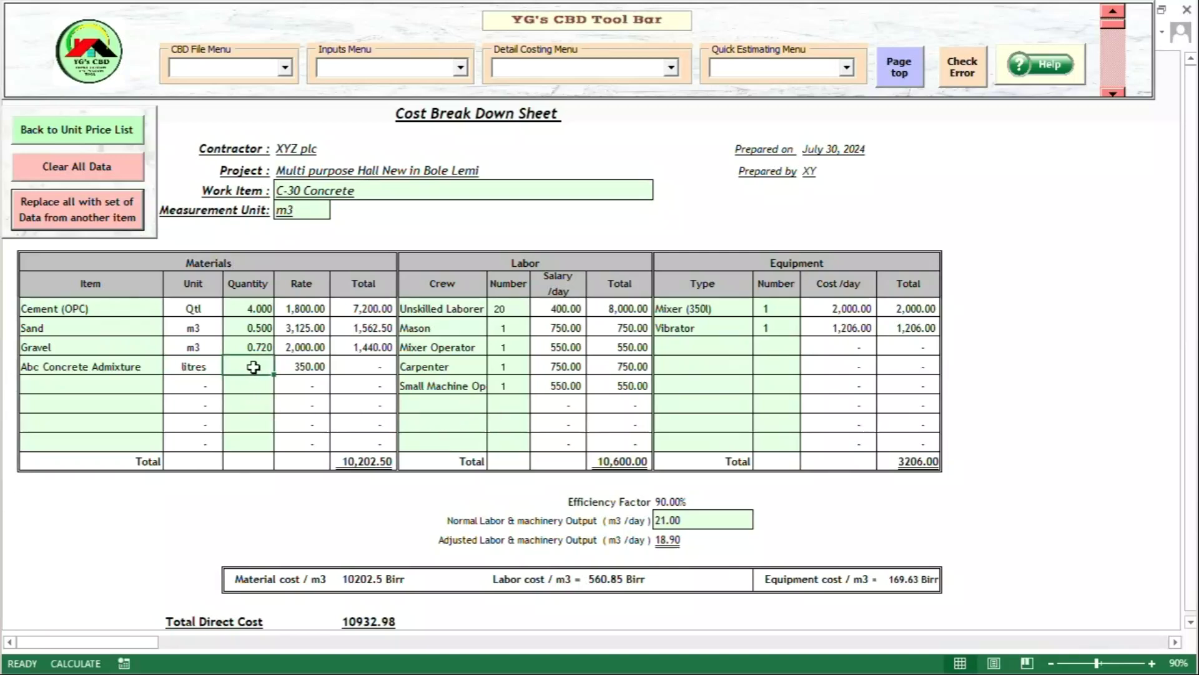
pyautogui.write('3.5')
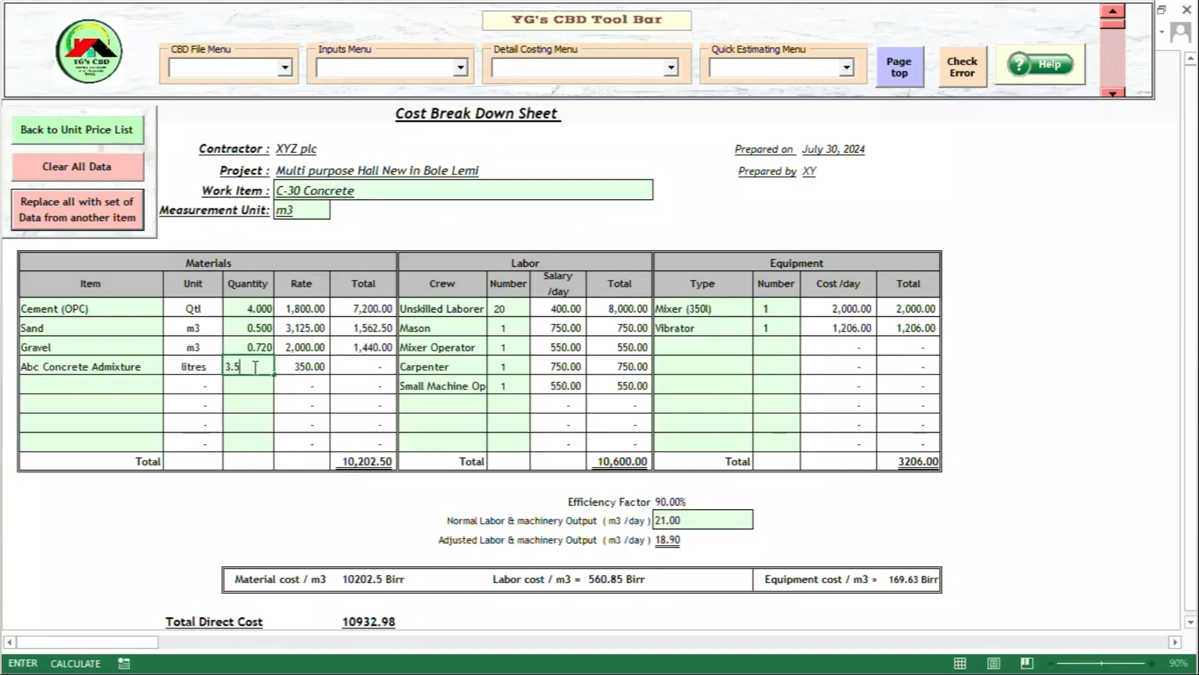
pyautogui.click(254, 381)
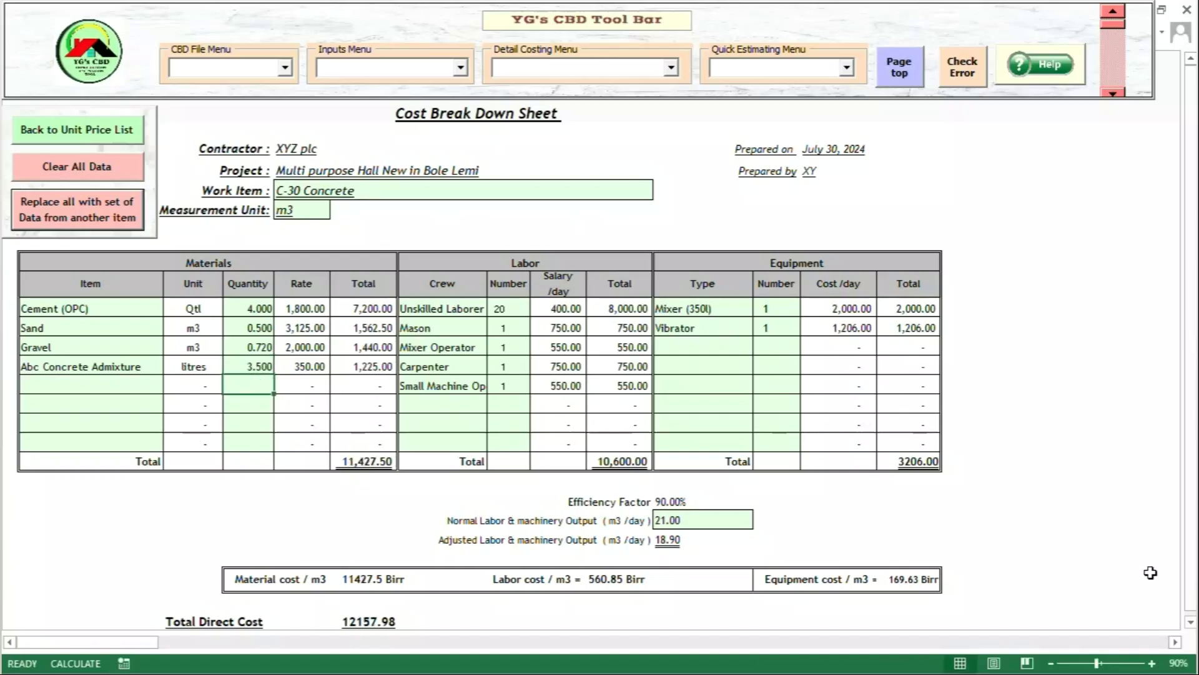
pyautogui.click(1191, 623)
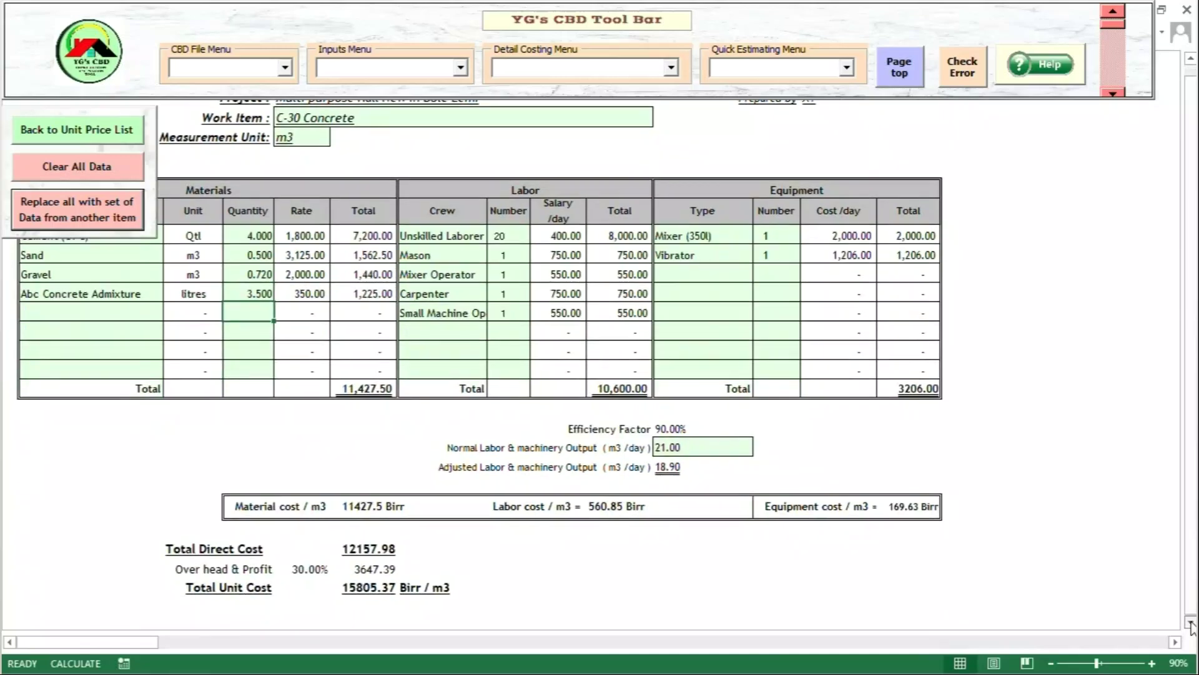
pyautogui.click(1190, 622)
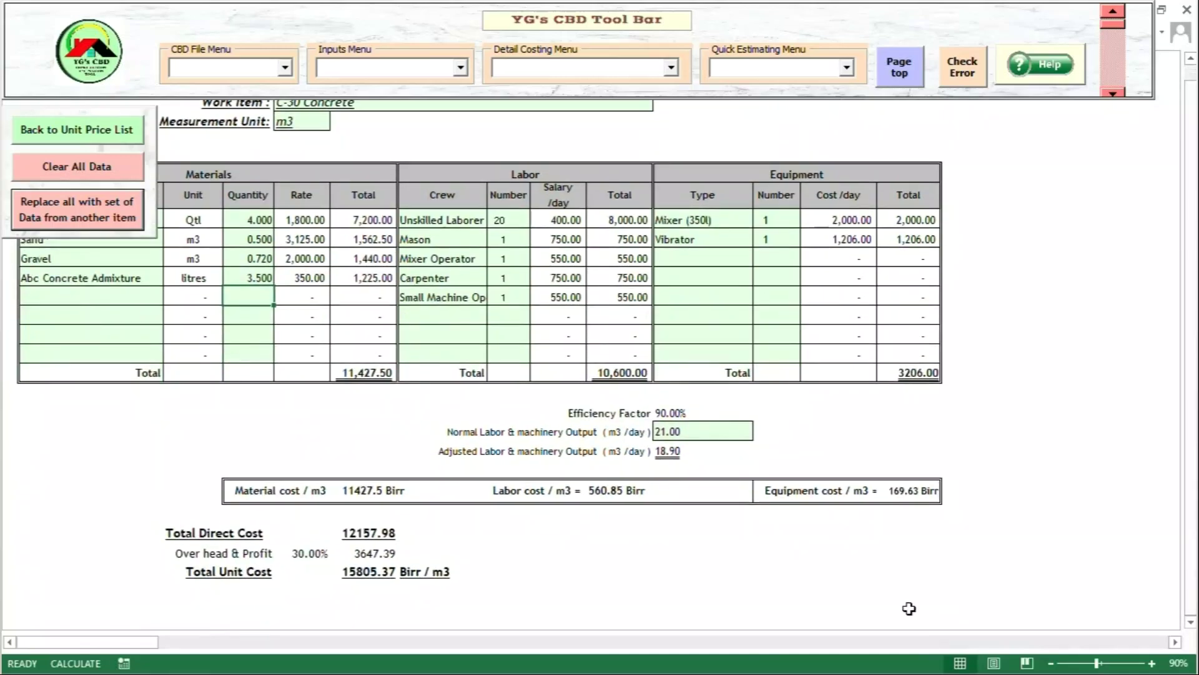
pyautogui.scroll(2, 909, 607)
pyautogui.doubleClick(373, 191)
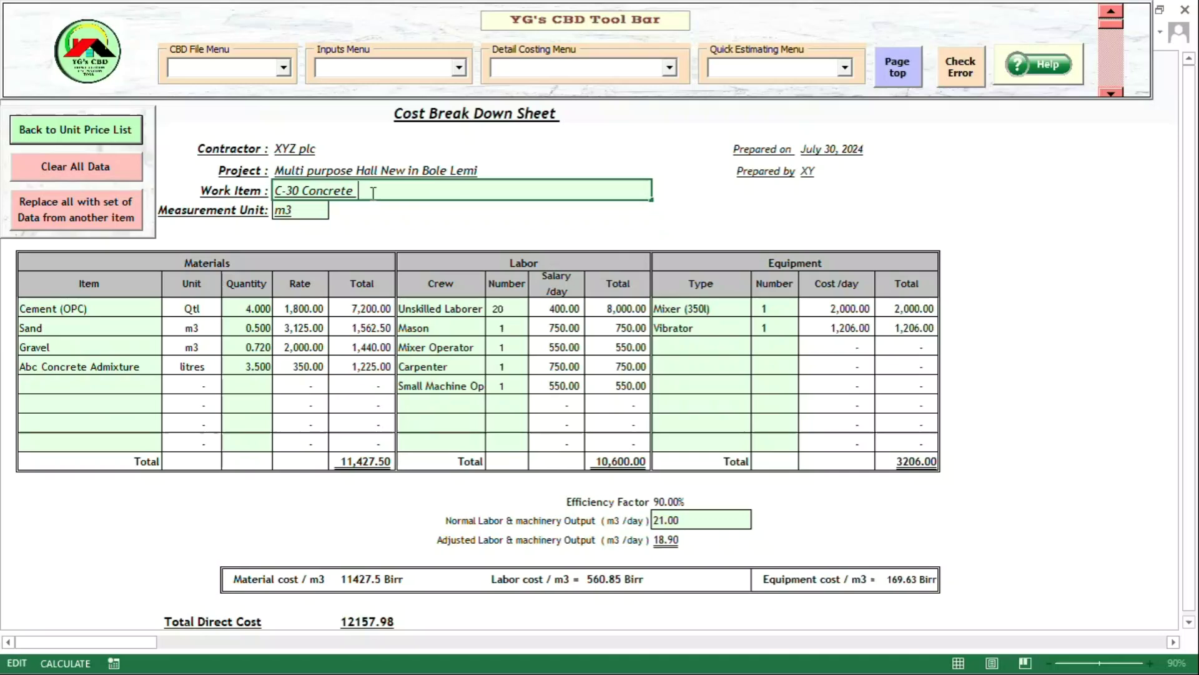
# - Append '(with Admixture)' to the work item name, making it 'C-30 Concrete (with Admixture)'
pyautogui.write('(wi')
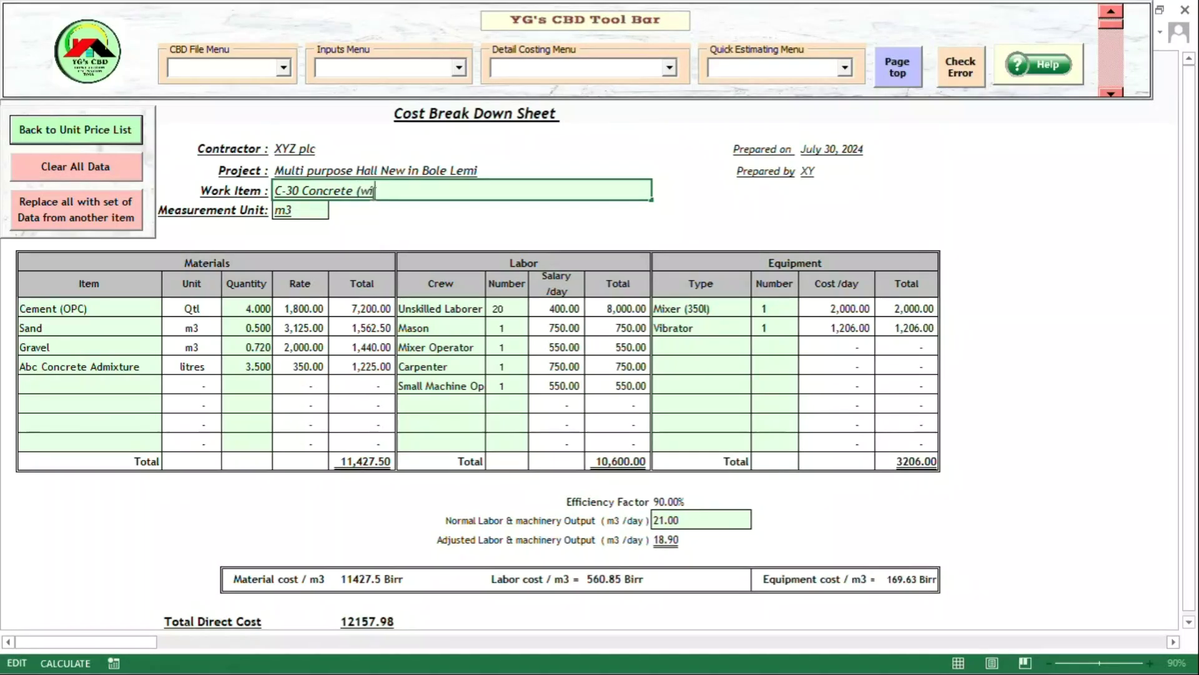
pyautogui.write('th Admixture')
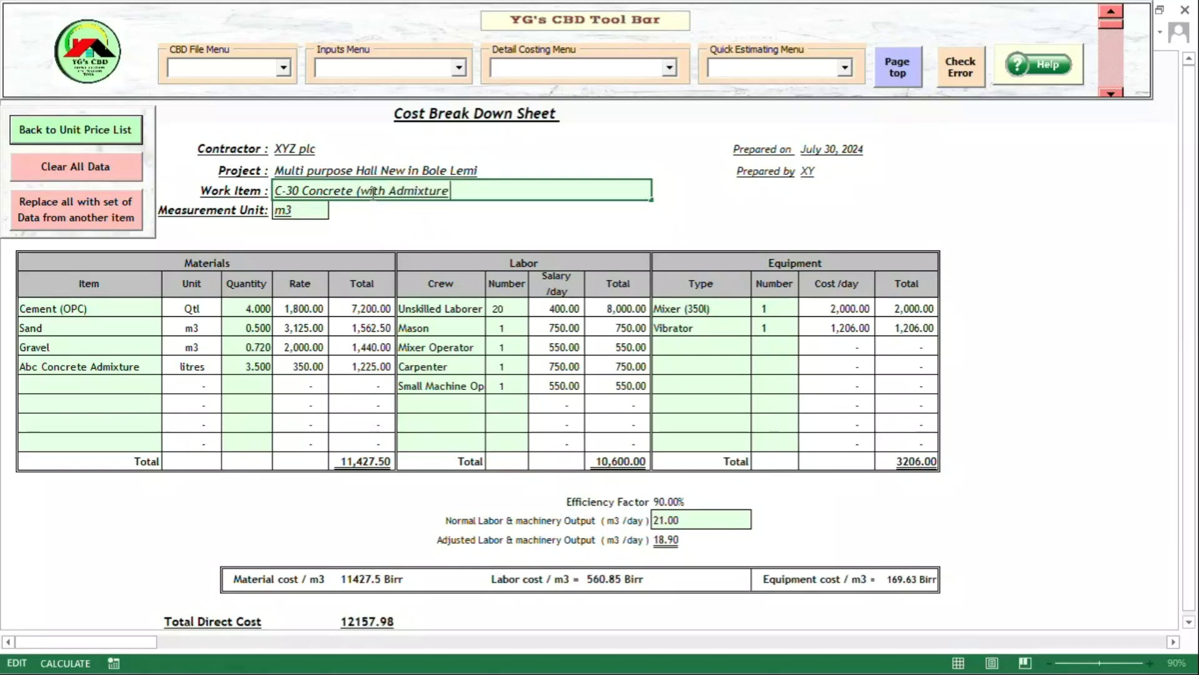
pyautogui.write(')')
pyautogui.press('Return')
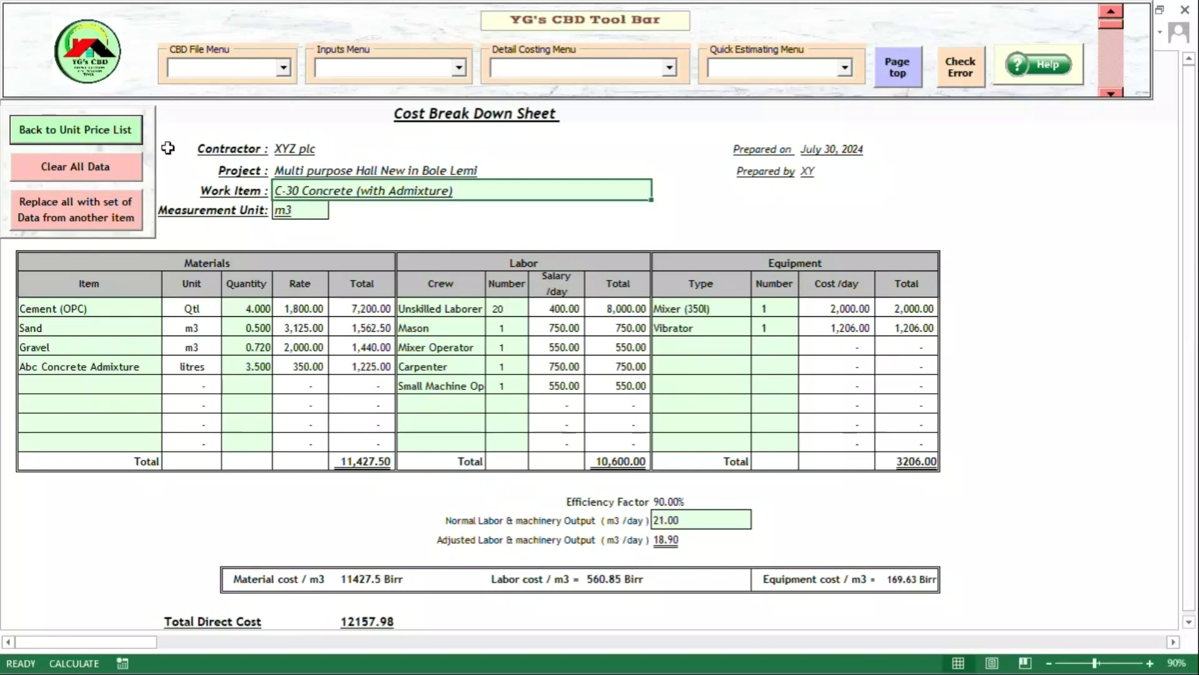
pyautogui.click(119, 133)
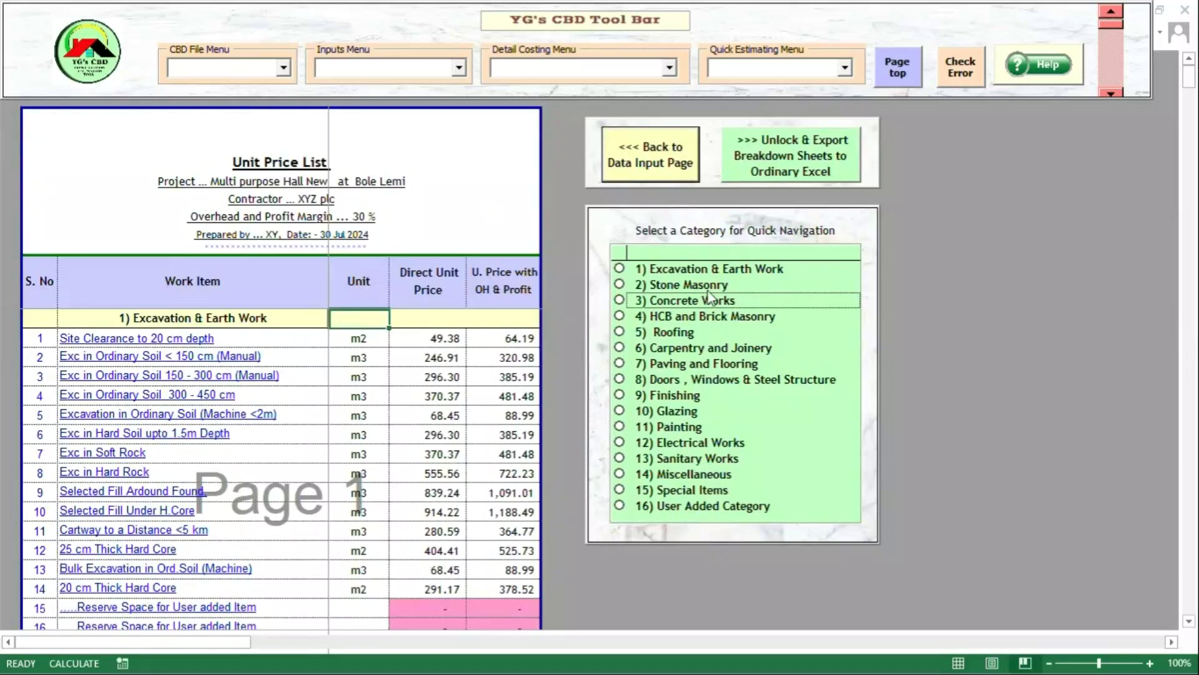
# - Show the Concrete Works section and drop down the Quick Estimating Menu
pyautogui.click(701, 302)
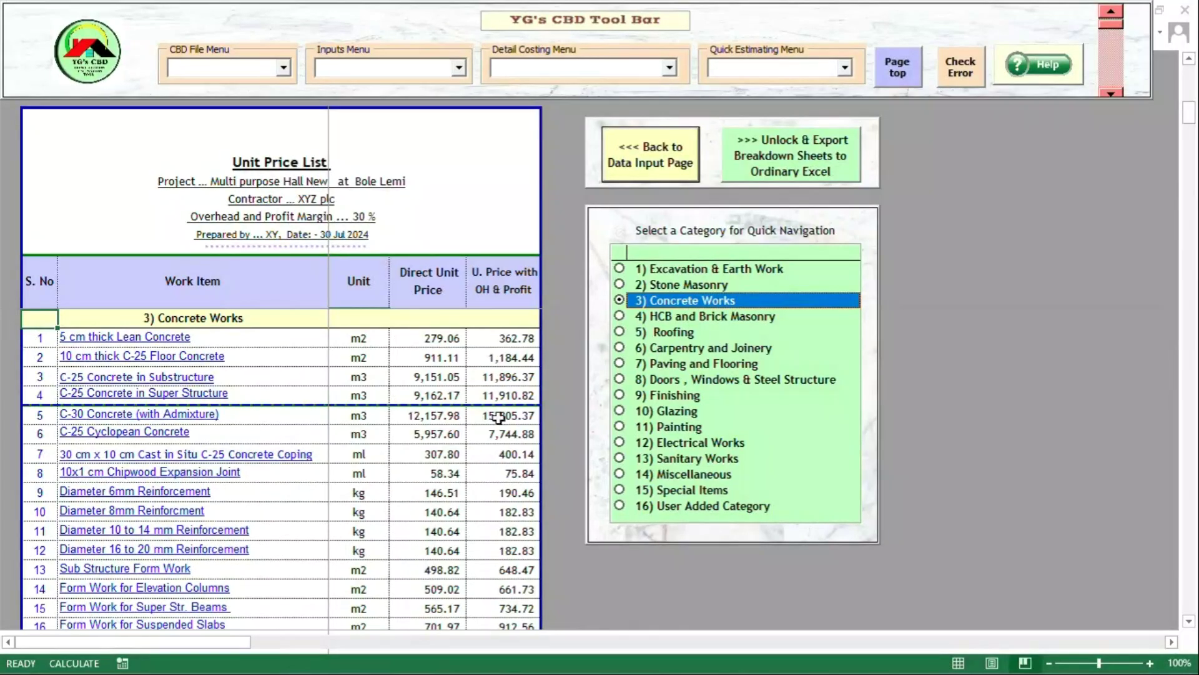
pyautogui.click(843, 70)
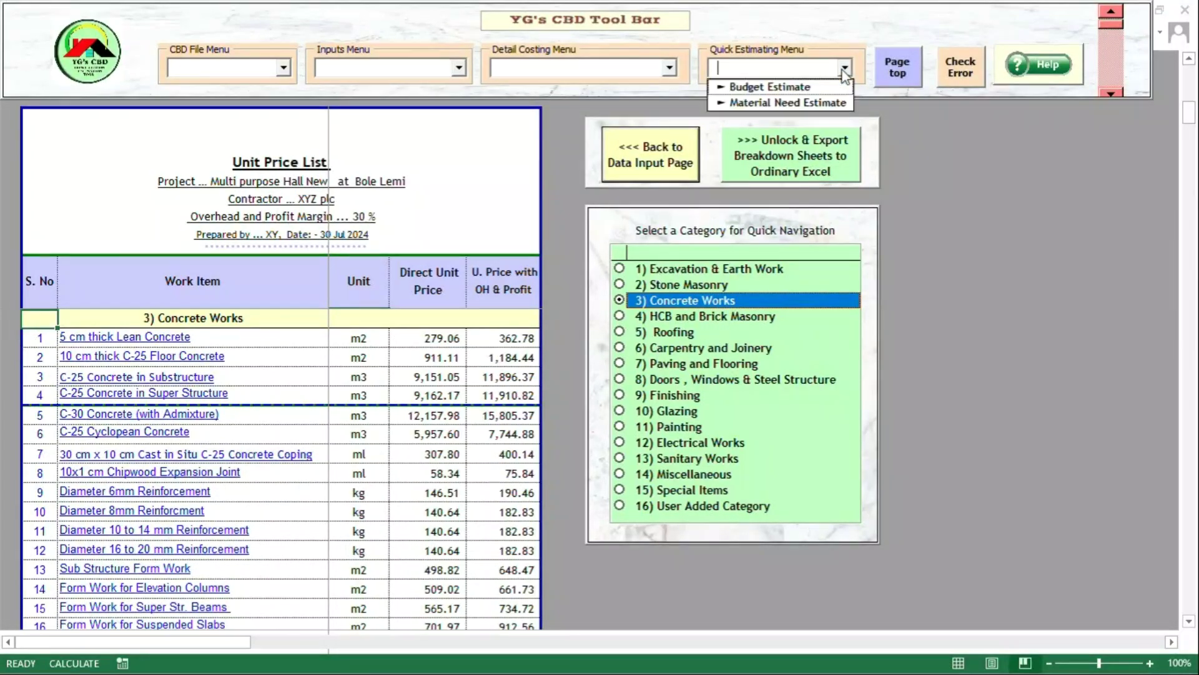
# - Choose Material Need Estimate from the Quick Estimating Menu
pyautogui.click(795, 103)
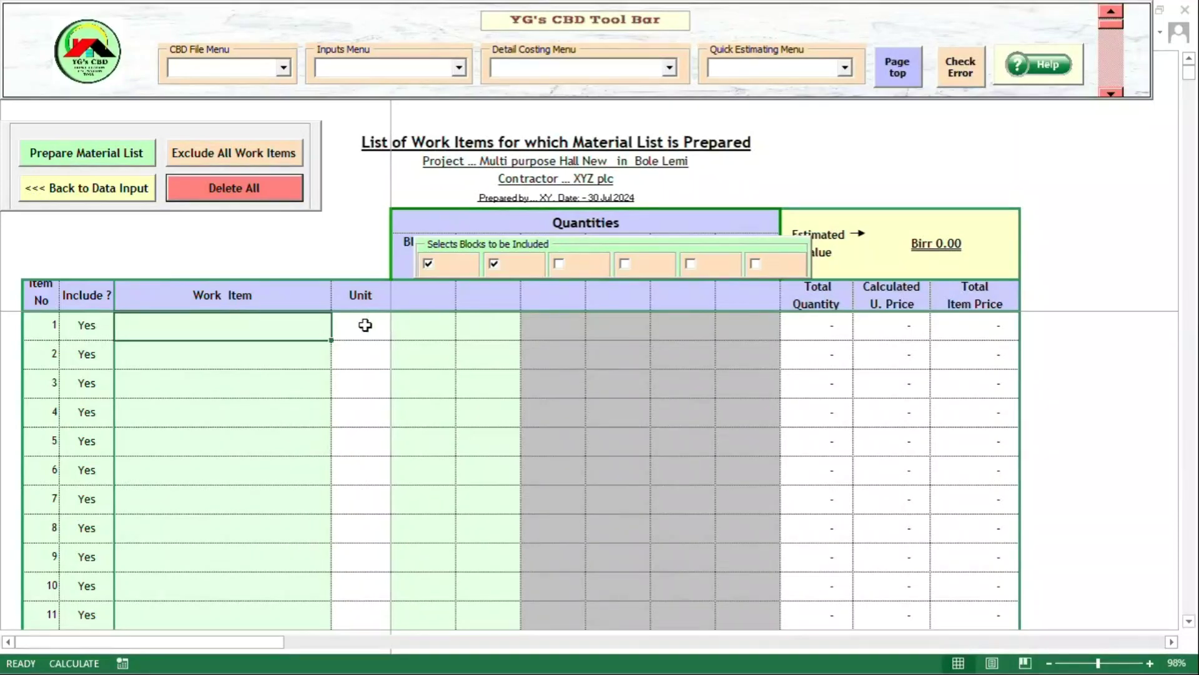
# - Pick both stone masonry items, Sub Structure Form Work, 10–14 mm reinforcement and C-30 Concrete (with Admixture)
pyautogui.doubleClick(302, 331)
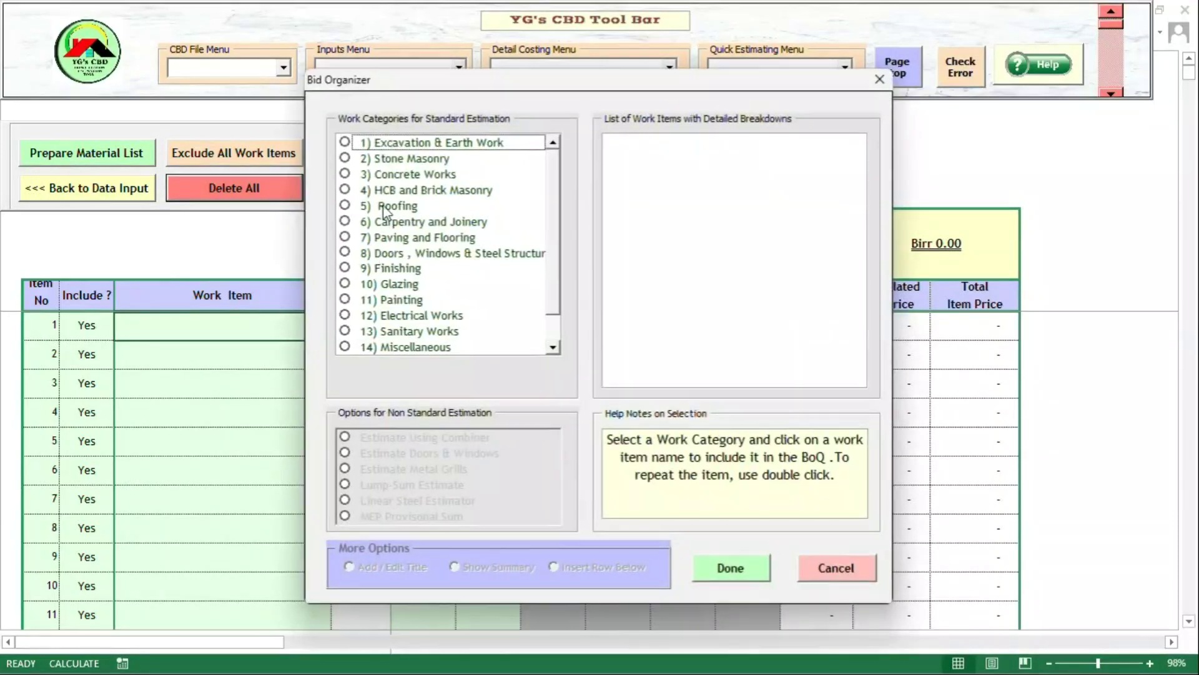
pyautogui.click(392, 161)
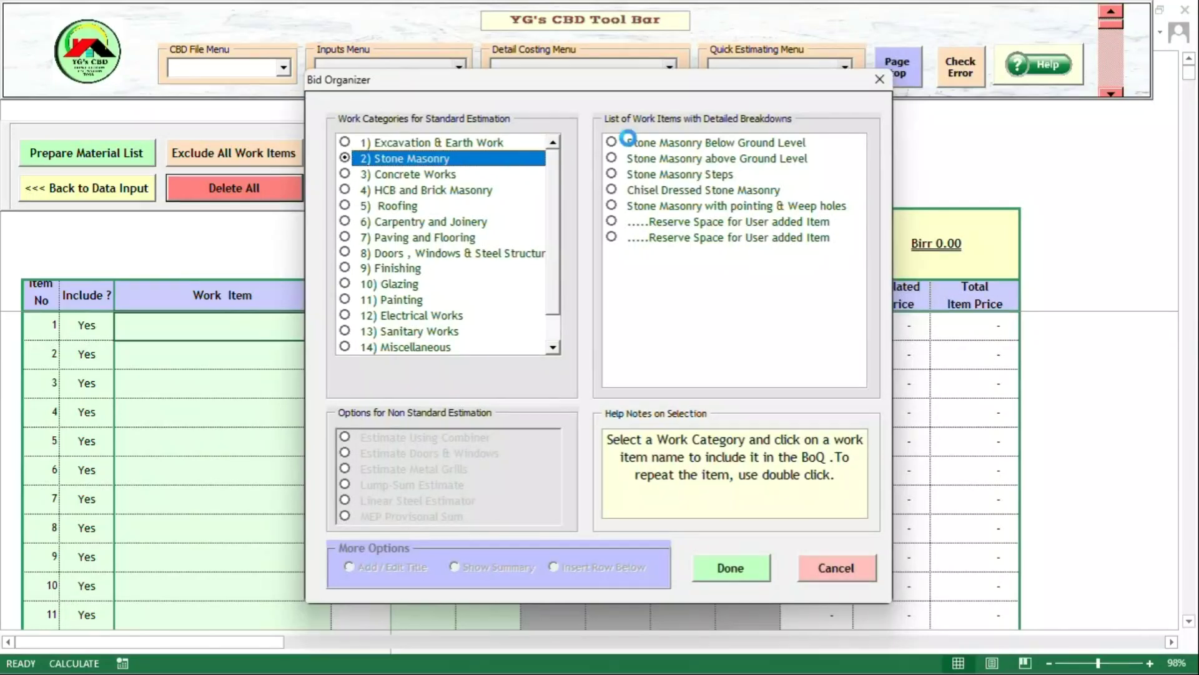
pyautogui.click(632, 160)
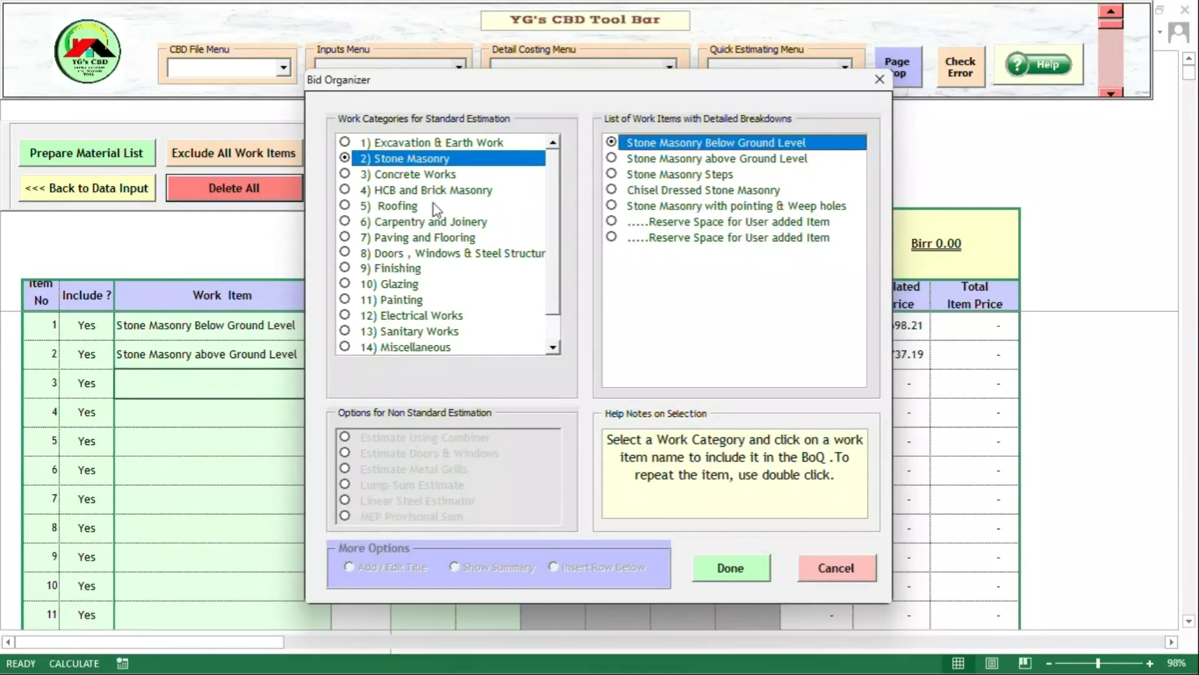
pyautogui.click(417, 178)
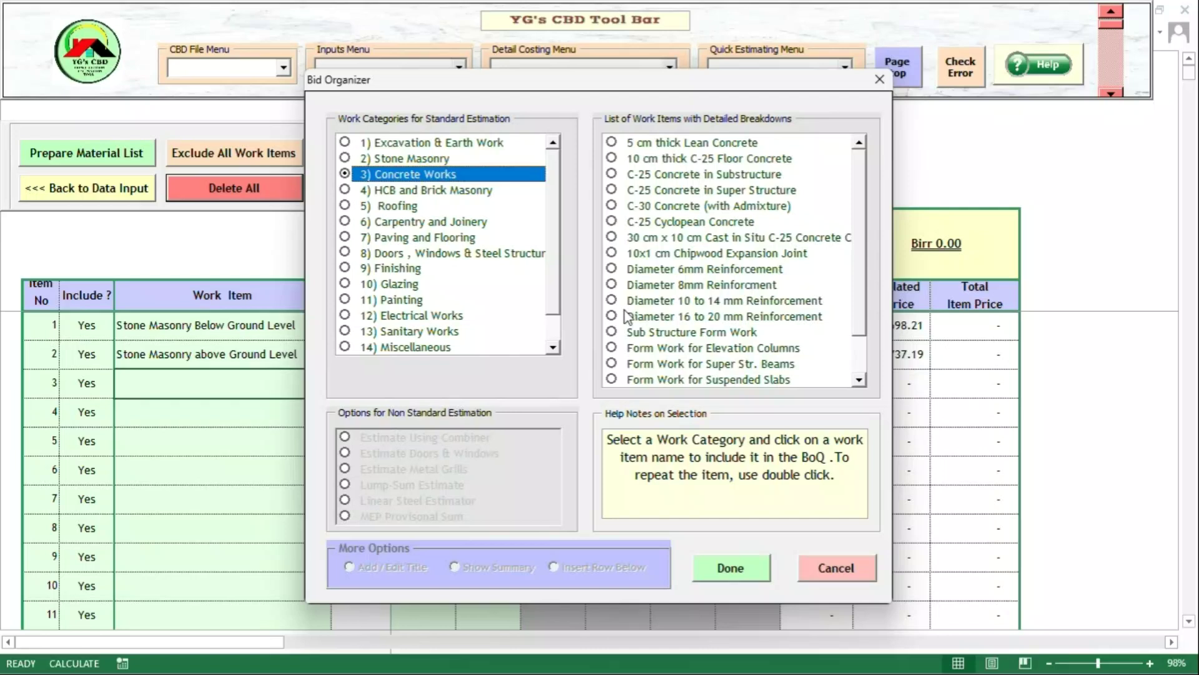
pyautogui.click(638, 334)
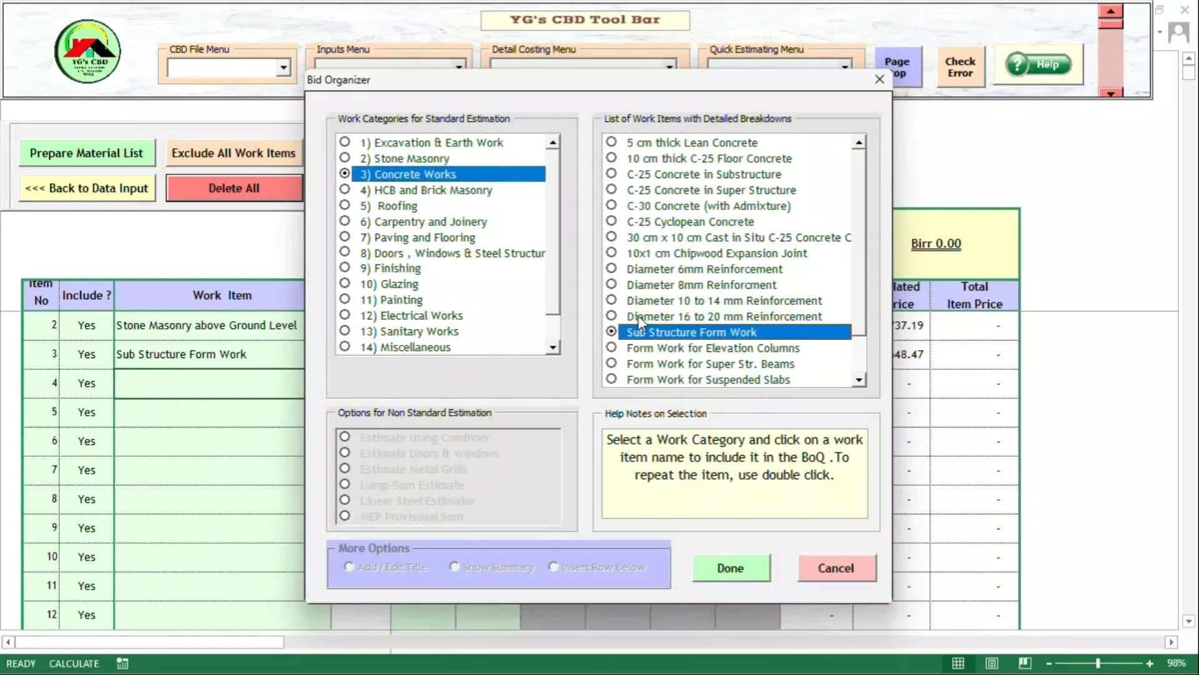
pyautogui.click(634, 302)
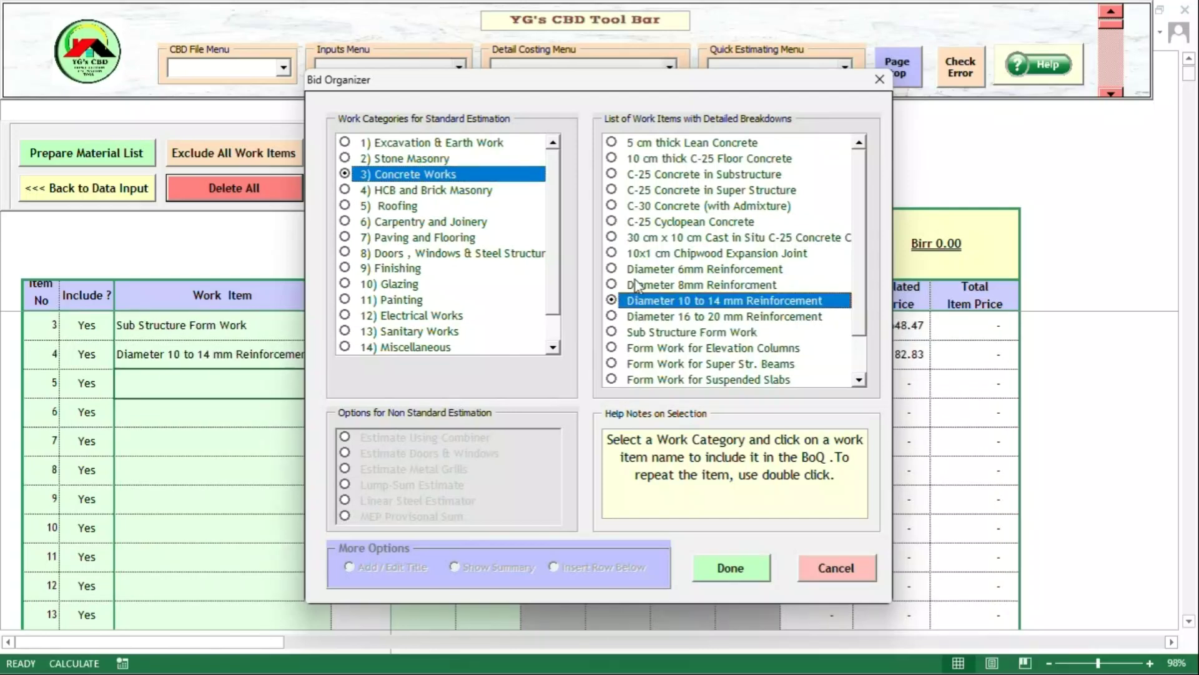
pyautogui.click(632, 204)
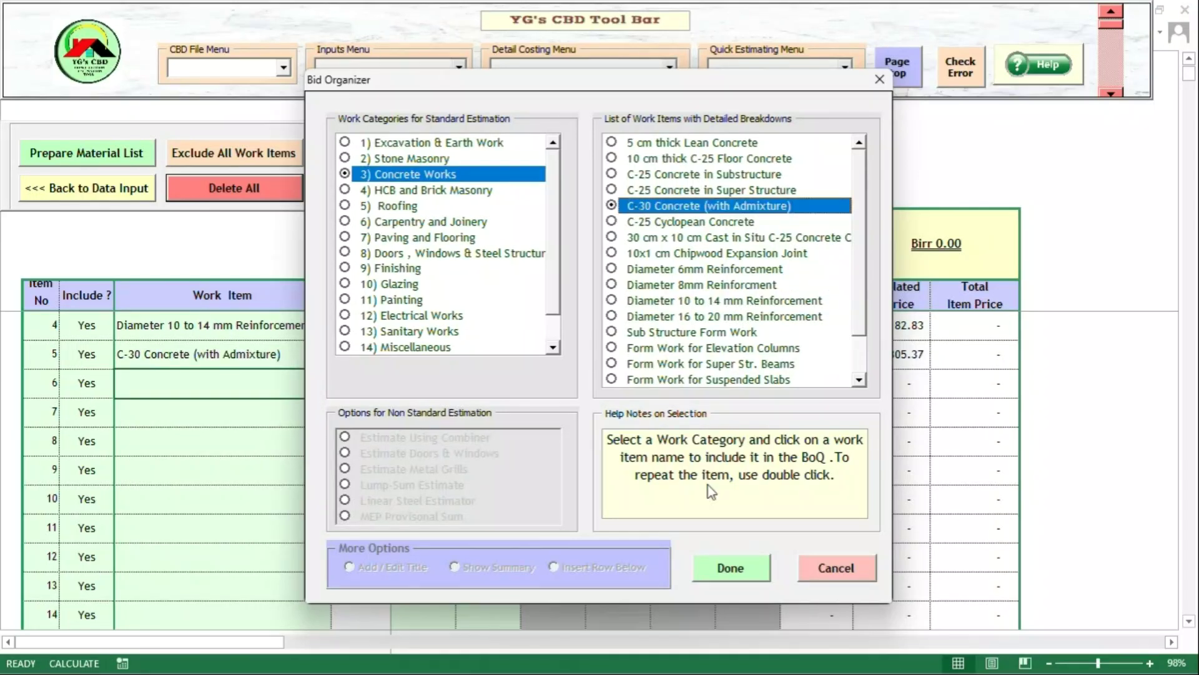
pyautogui.click(729, 565)
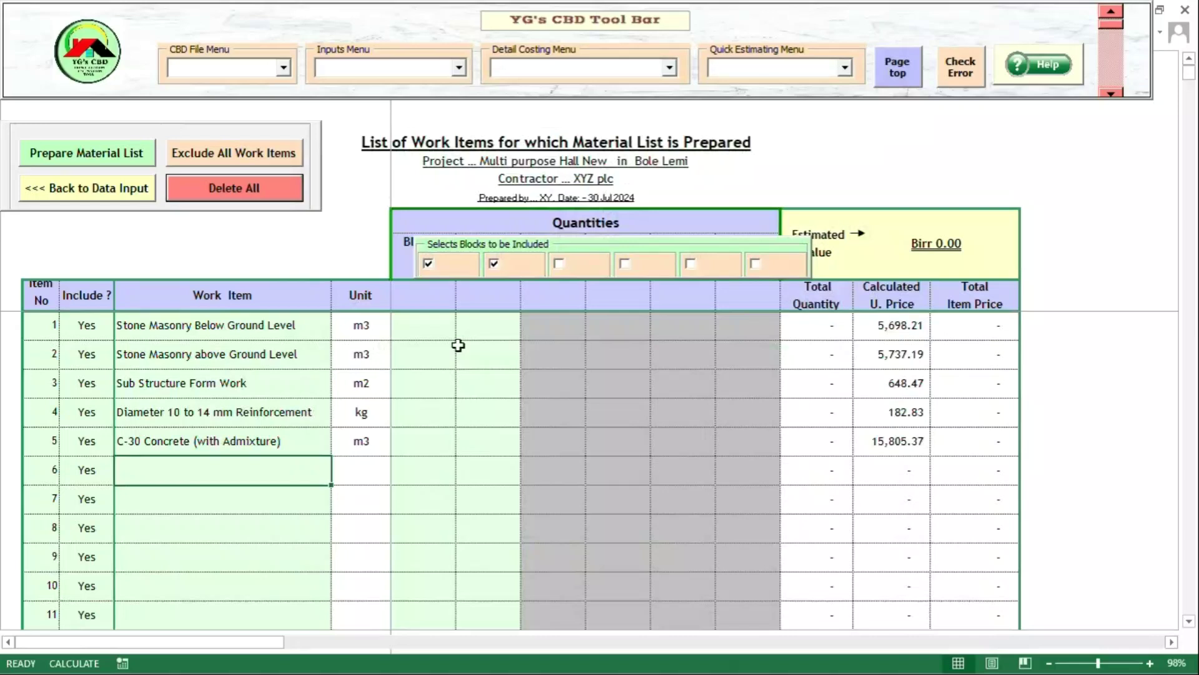
# - Enter quantities 48, 8, 173, 2535 and 5 for the five work items, totalling Birr 974,097.81
pyautogui.click(437, 334)
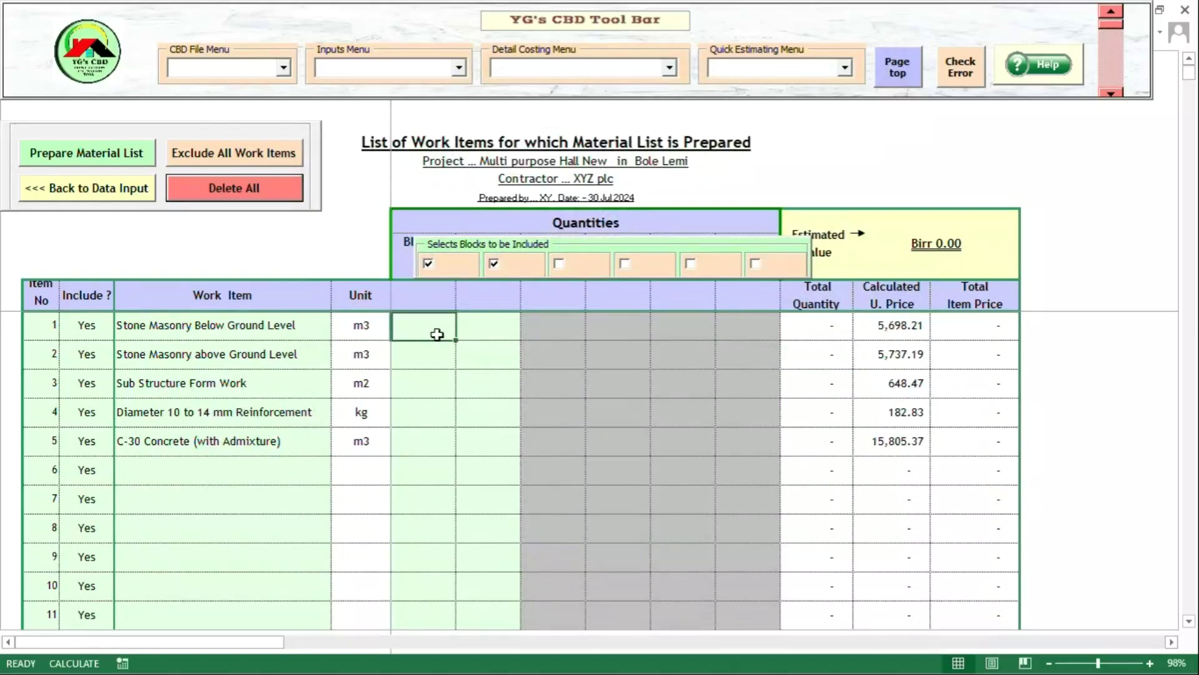
pyautogui.write('48')
pyautogui.press('Return')
pyautogui.write('8')
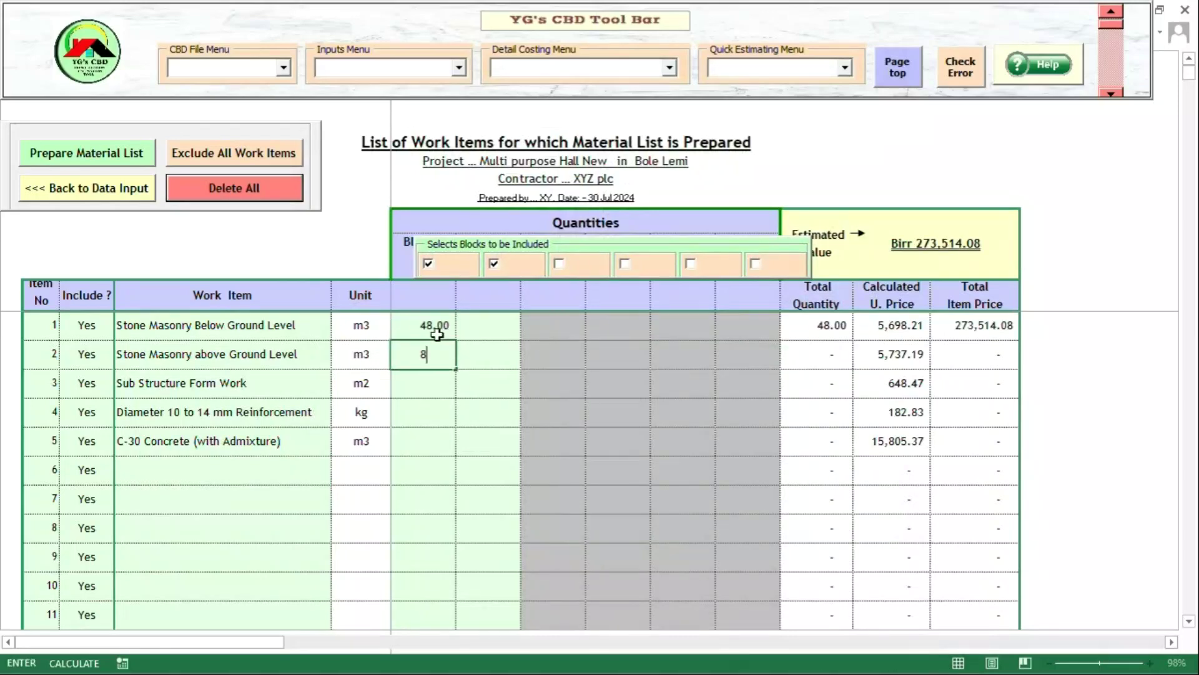
pyautogui.press('Return')
pyautogui.write('173')
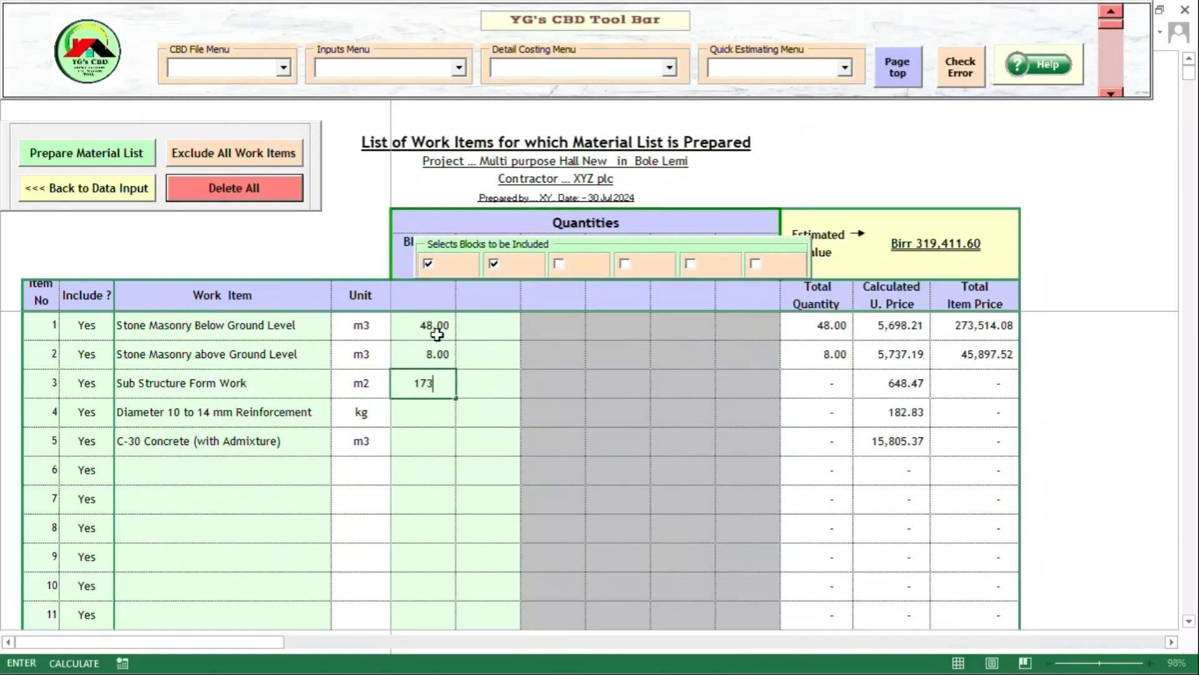
pyautogui.press('Return')
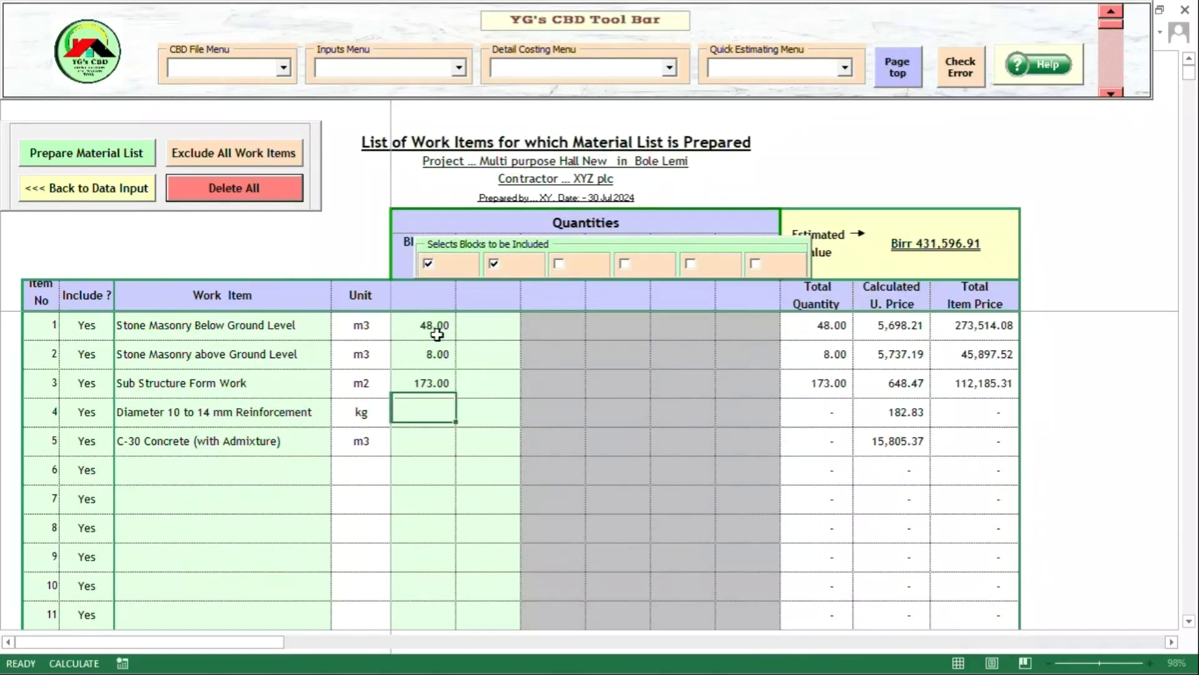
pyautogui.write('2535')
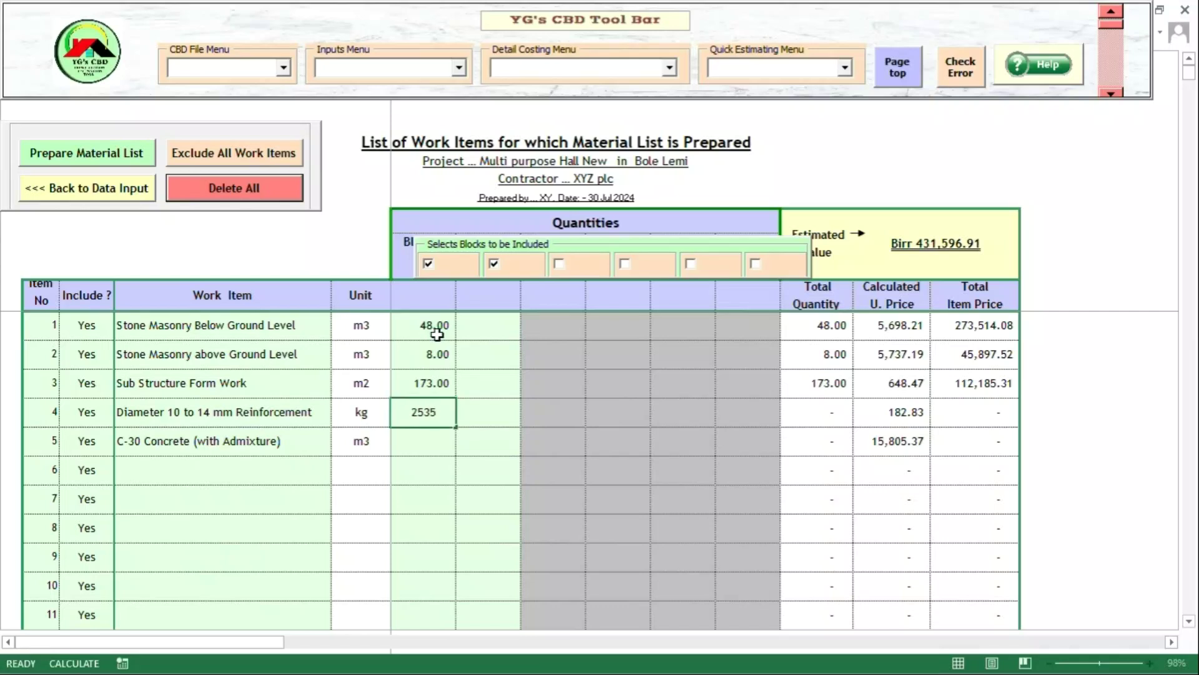
pyautogui.press('Return')
pyautogui.write('5')
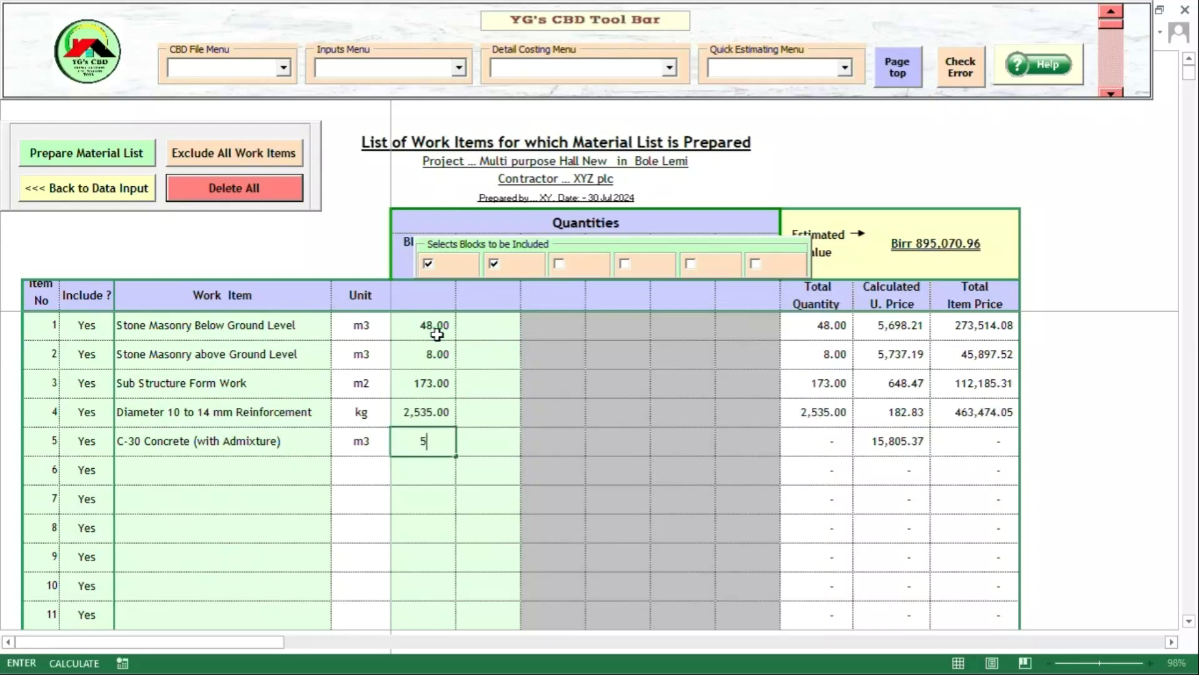
pyautogui.press('Return')
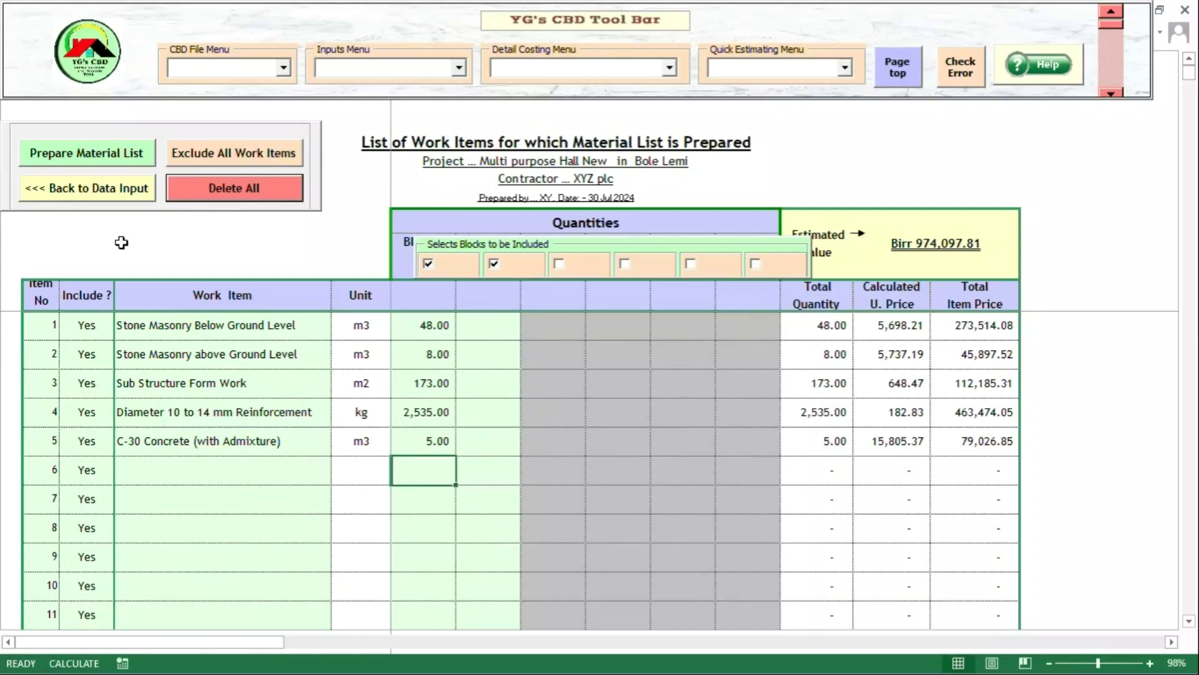
# - Generate the 15-material list (Birr 749,303.35 total), then browse the CBD File, Inputs and Detail Costing menus
pyautogui.click(115, 160)
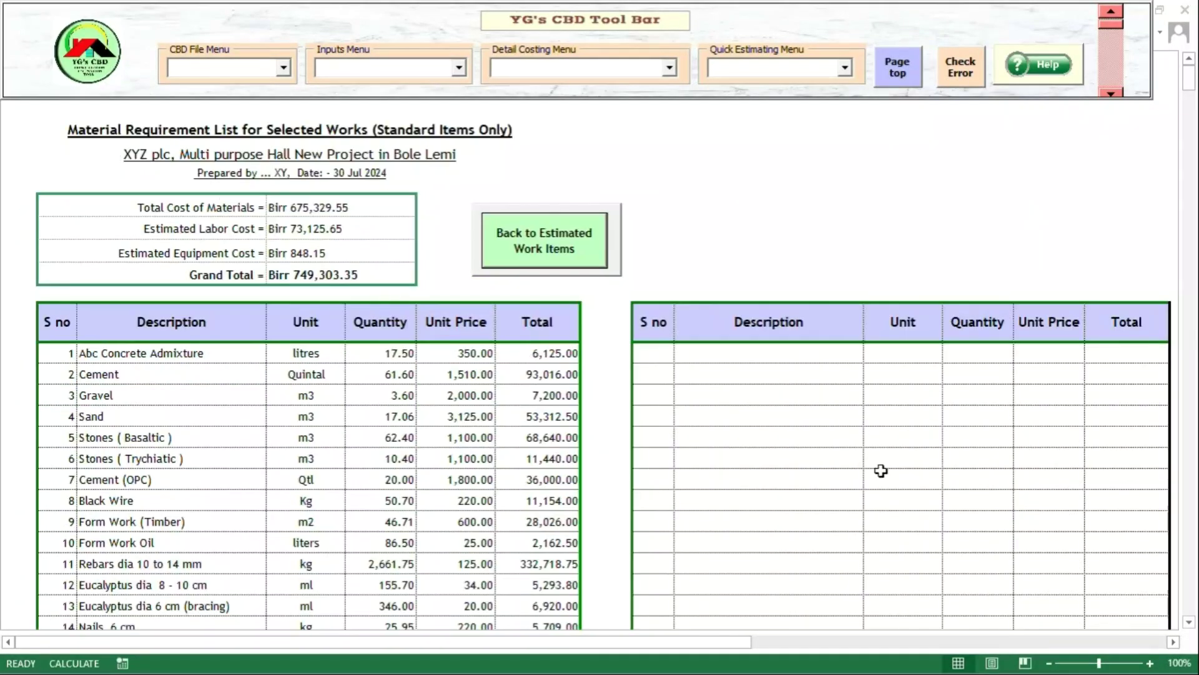
pyautogui.click(1188, 623)
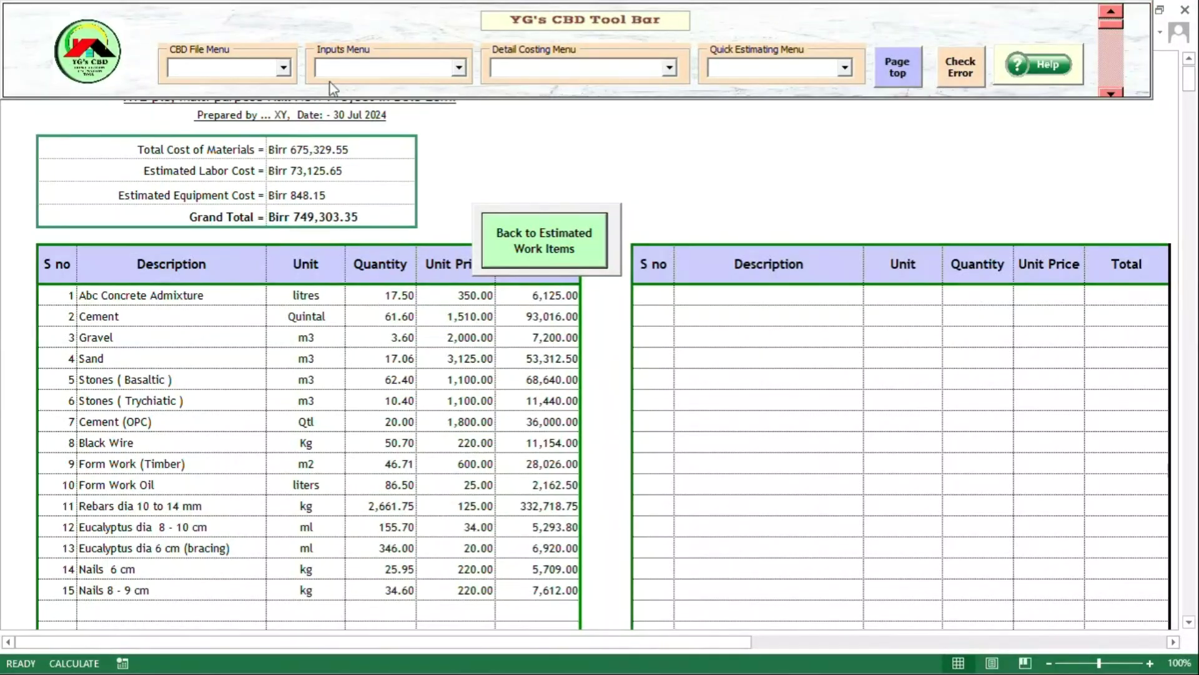
pyautogui.click(285, 68)
pyautogui.click(284, 68)
pyautogui.click(458, 67)
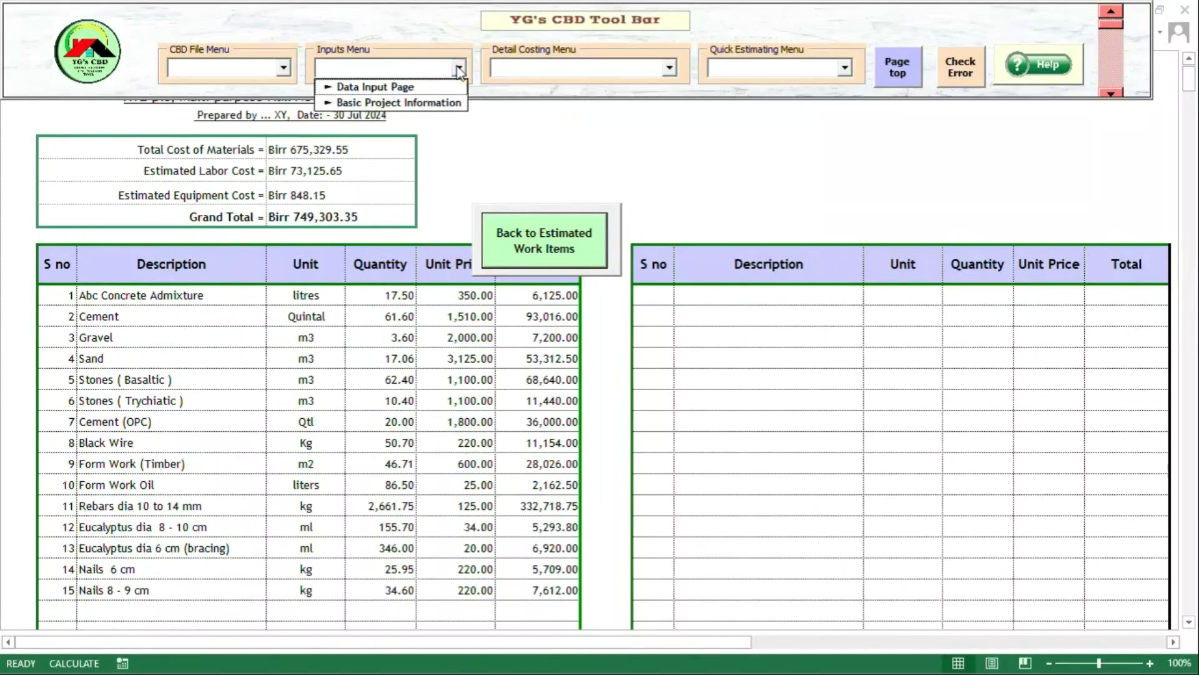
pyautogui.click(459, 68)
pyautogui.click(669, 68)
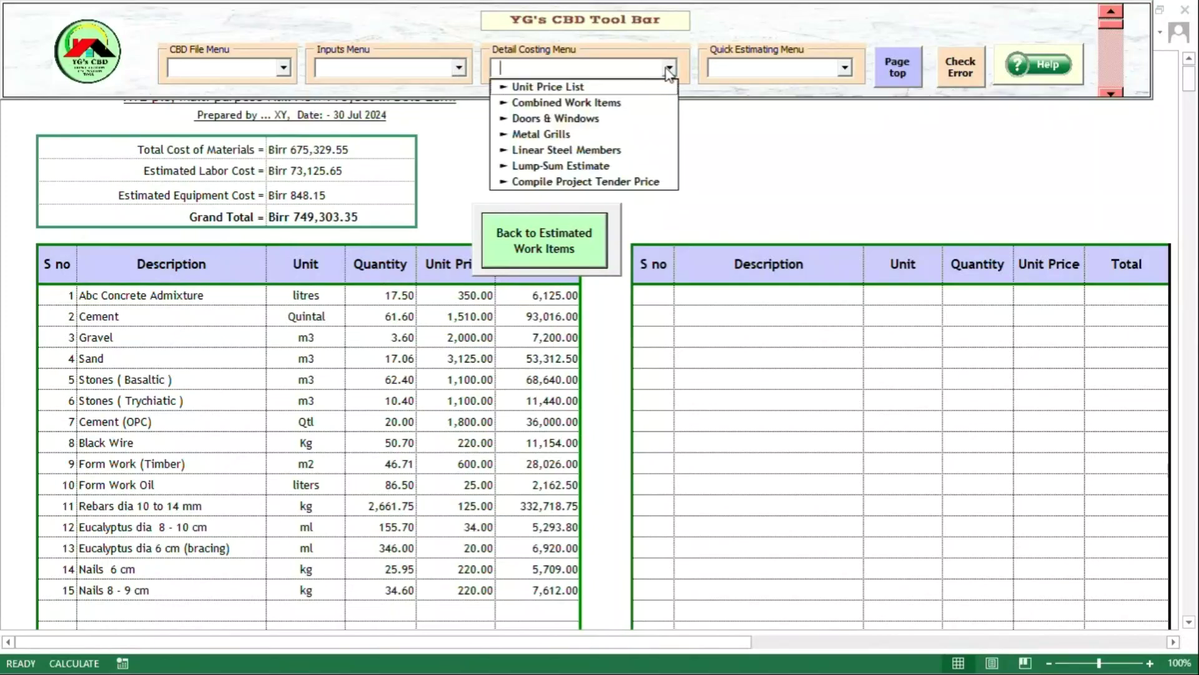